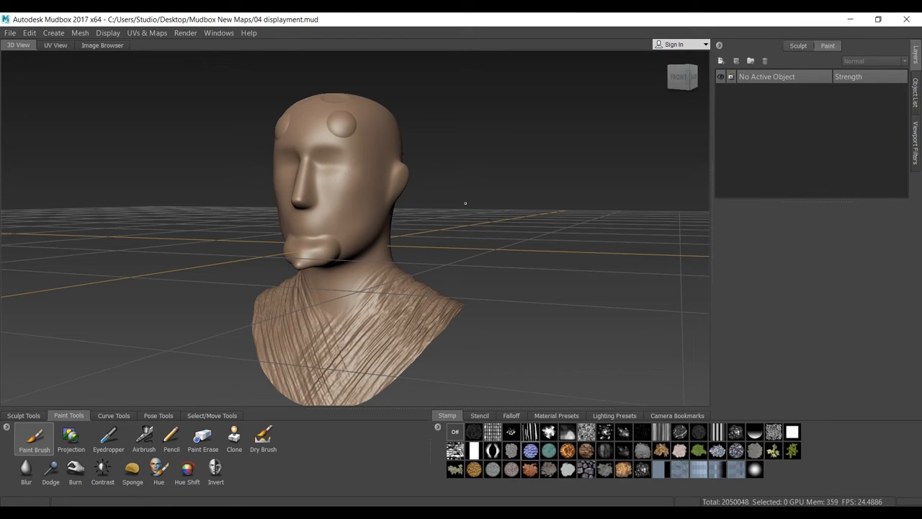
- Show the scene's object list widened to include the visibility column, and select the Head mesh
alt+drag(446, 214, 481, 231)
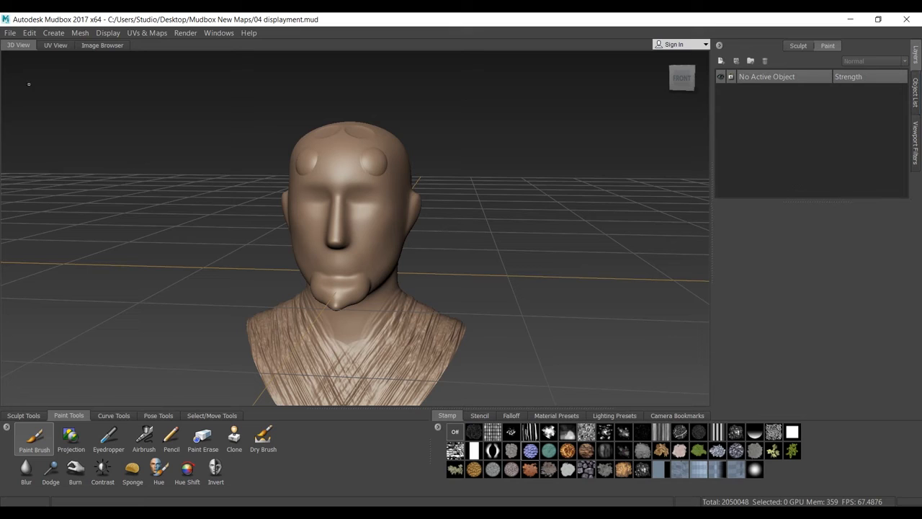
click(914, 93)
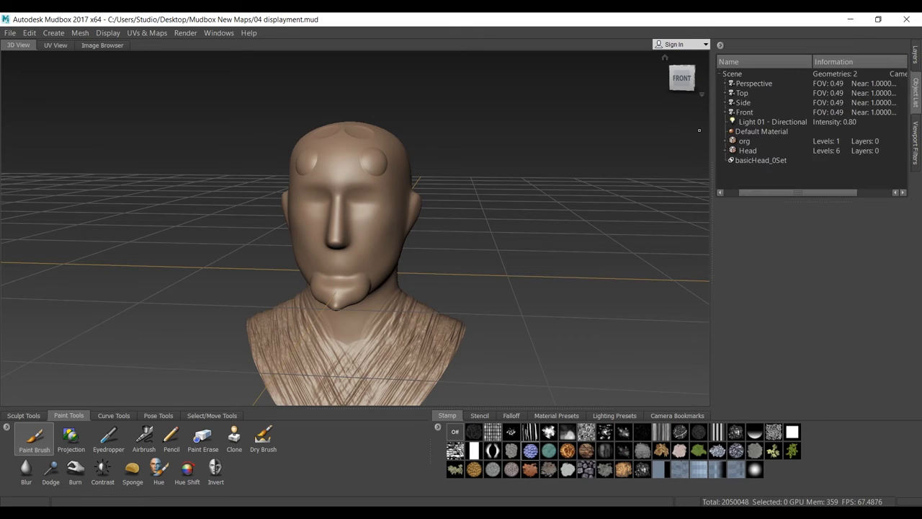
click(745, 141)
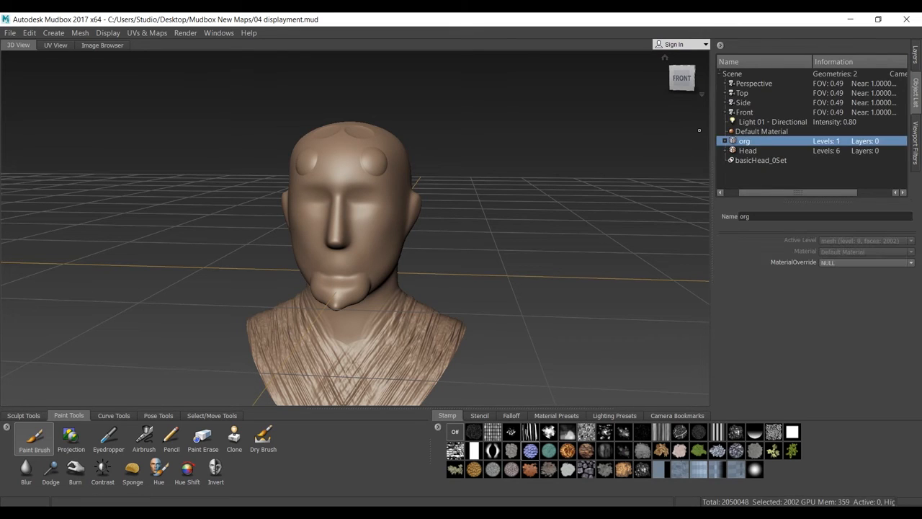
click(747, 150)
drag(709, 170, 677, 171)
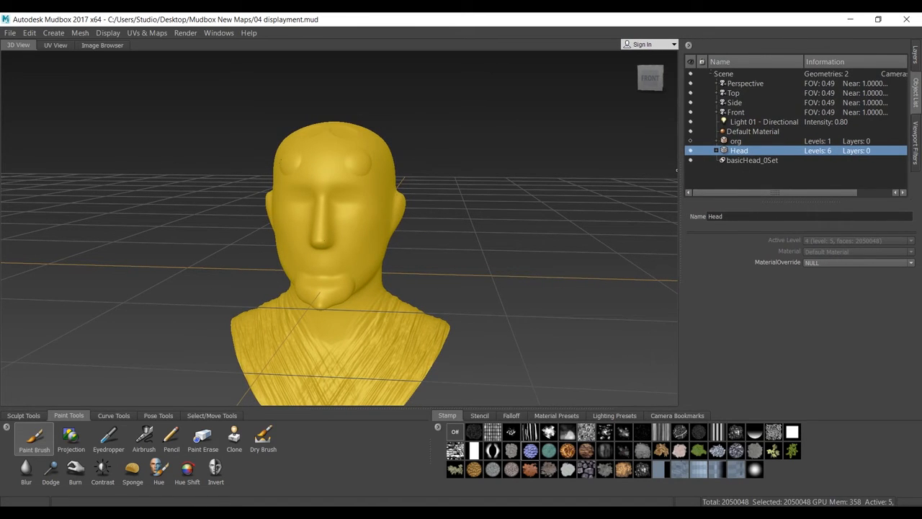
- Compare the plain org mesh with the sculpted Head mesh by showing each one alone and viewing it from different angles
key(ctrl+h)
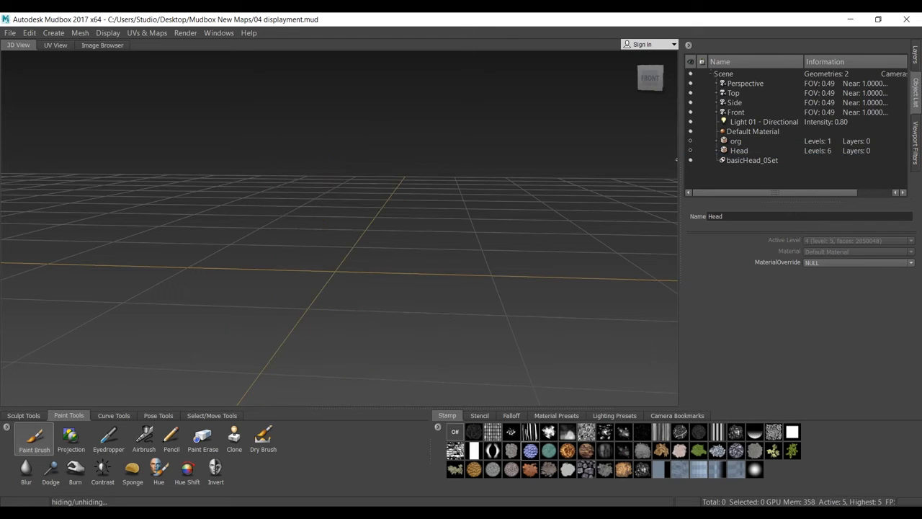
click(689, 142)
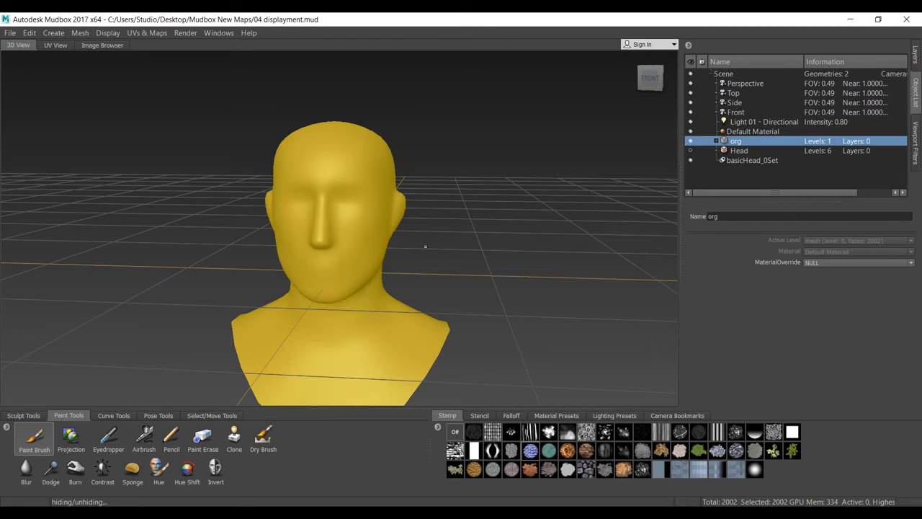
alt+drag(399, 249, 451, 254)
click(690, 141)
click(690, 151)
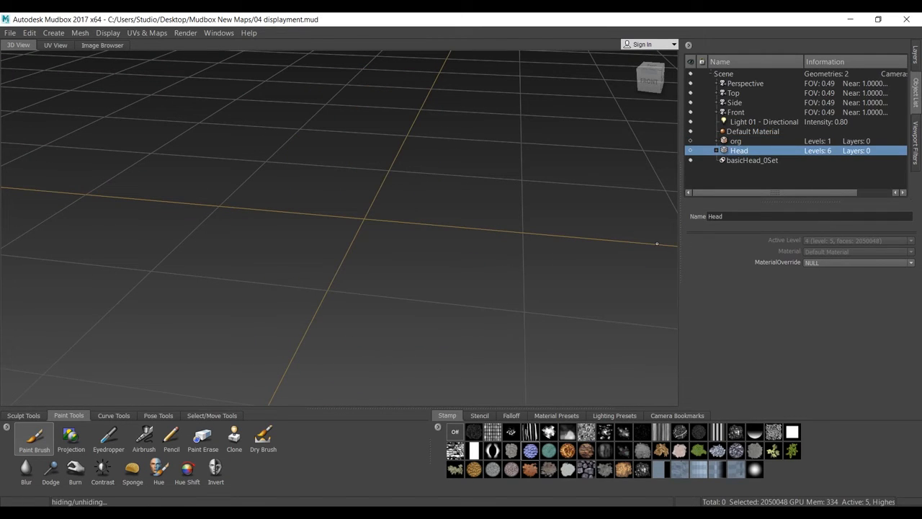
alt+drag(461, 256, 256, 266)
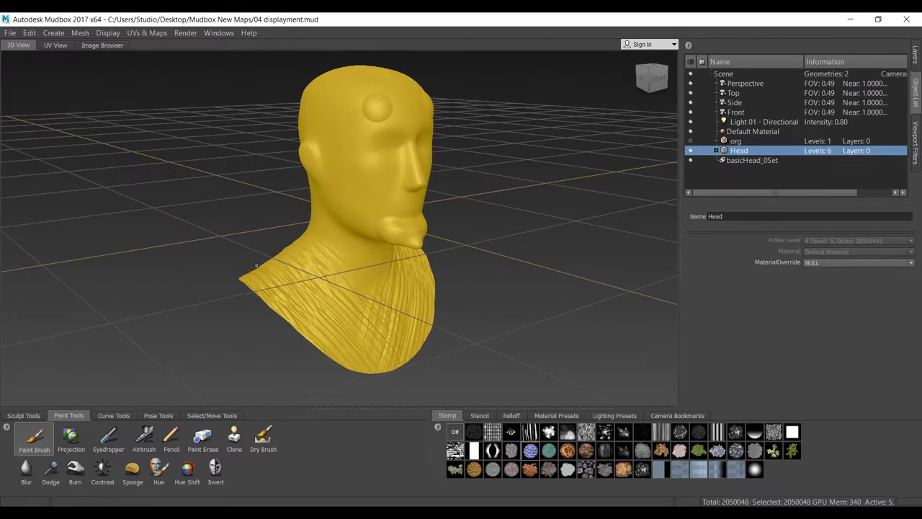
mouse_move(398, 311)
alt+mouse_down()
mouse_move(559, 342)
mouse_move(423, 343)
mouse_move(605, 288)
mouse_move(663, 259)
alt+mouse_up()
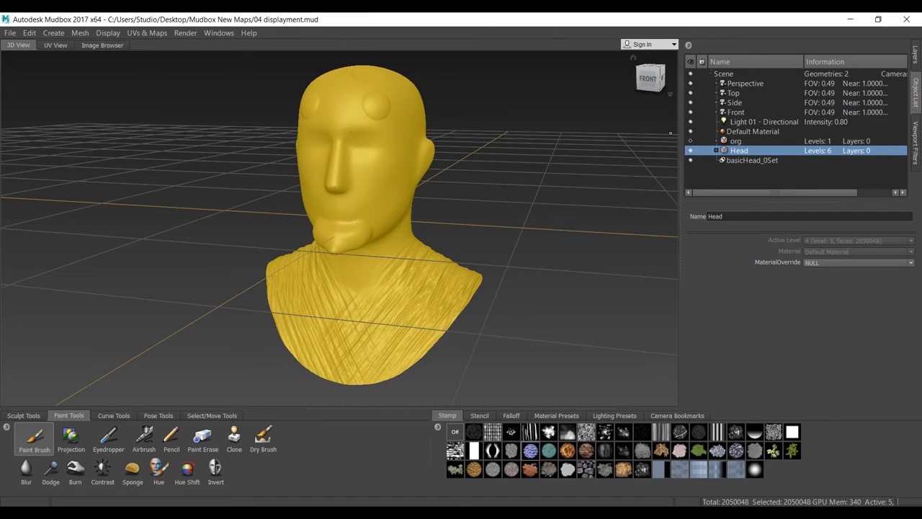
- Hide the Head mesh, show only org, and subdivide org five times up to level 5
click(735, 141)
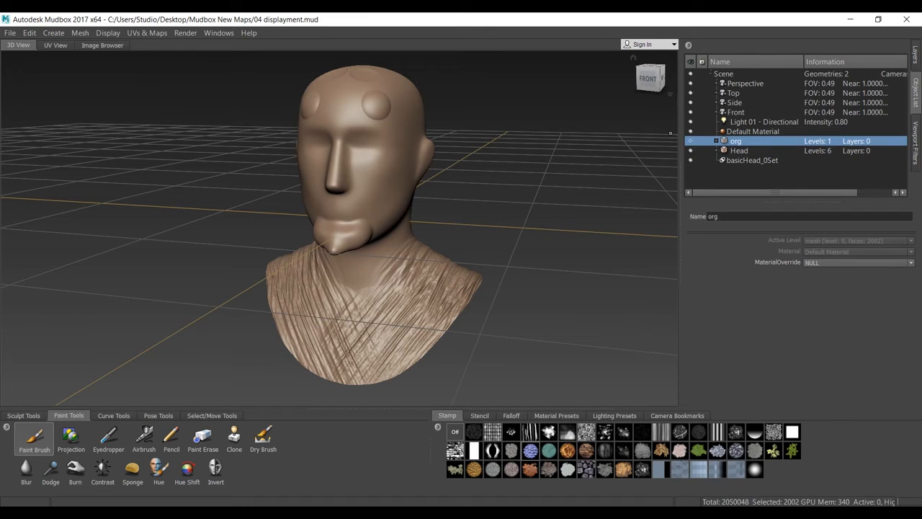
click(690, 150)
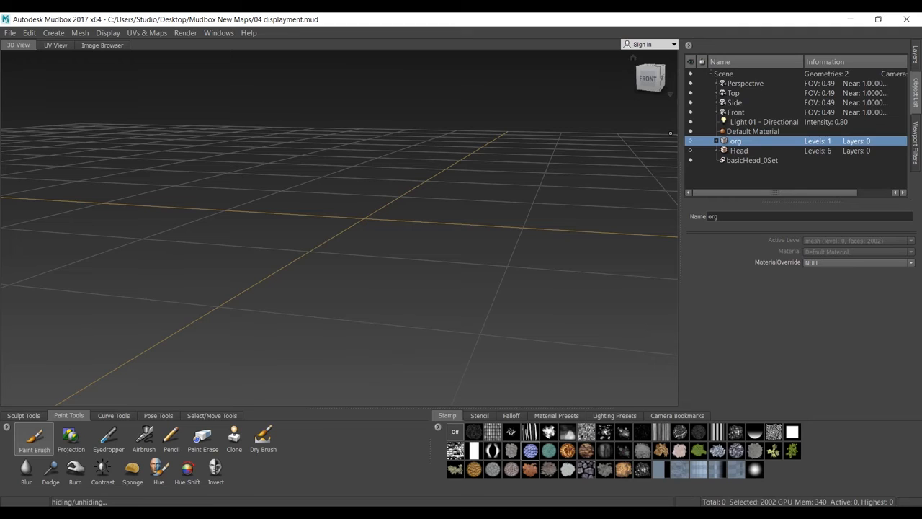
click(689, 141)
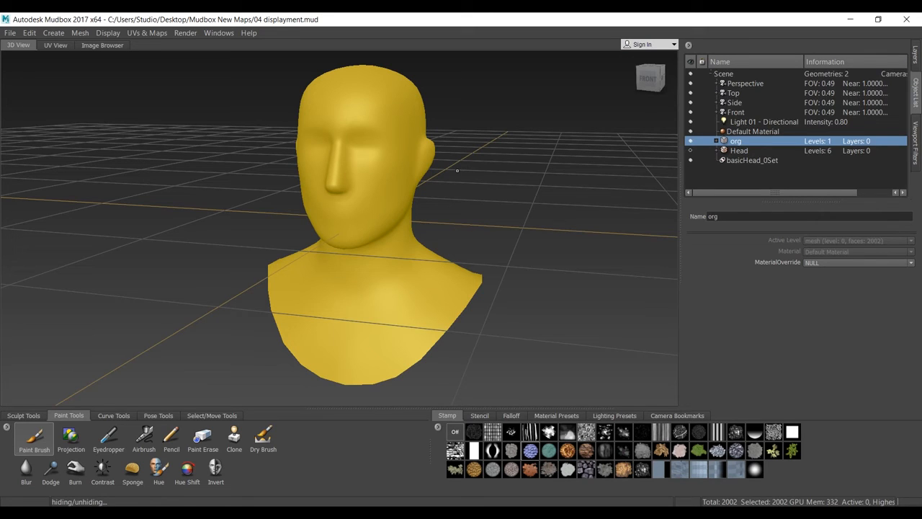
key(shift+d)
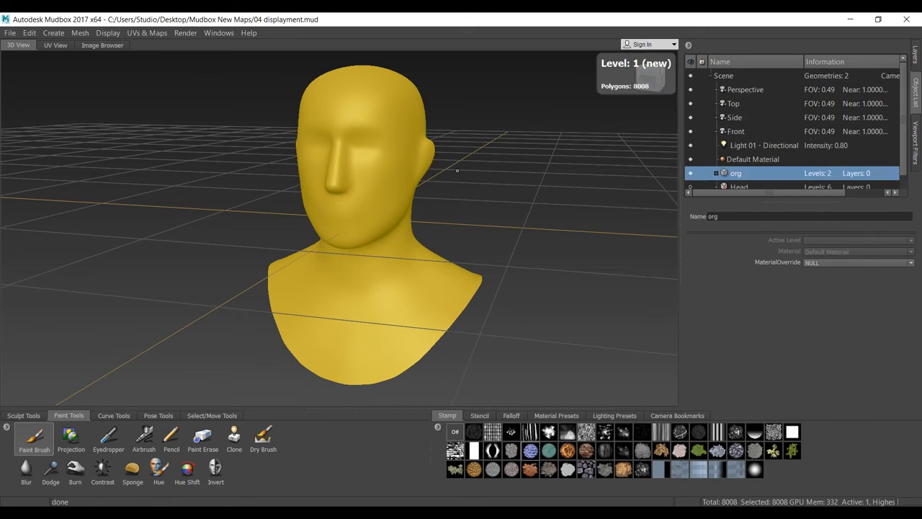
key(shift+d)
key(shift+d)
key(shift+d)
key(shift+d)
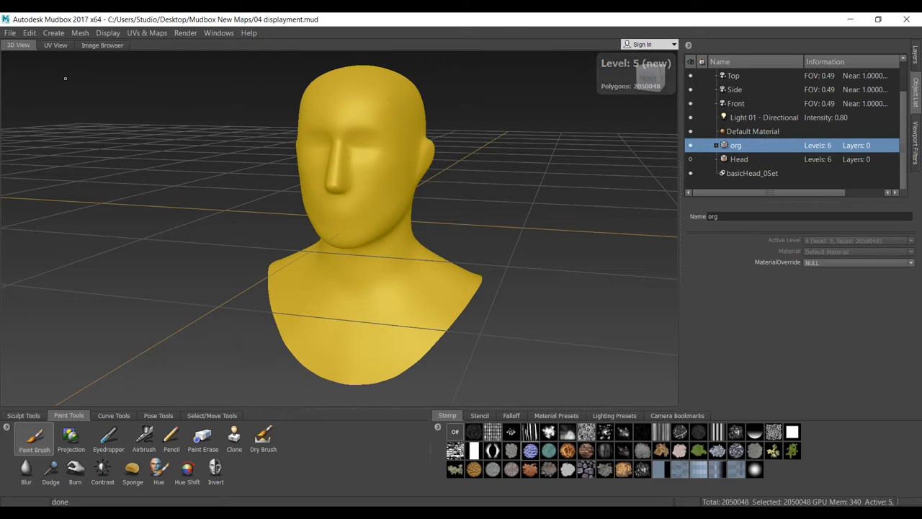
- Recreate the level UVs of the org mesh, check its UV layout, and return to the 3D view
click(56, 44)
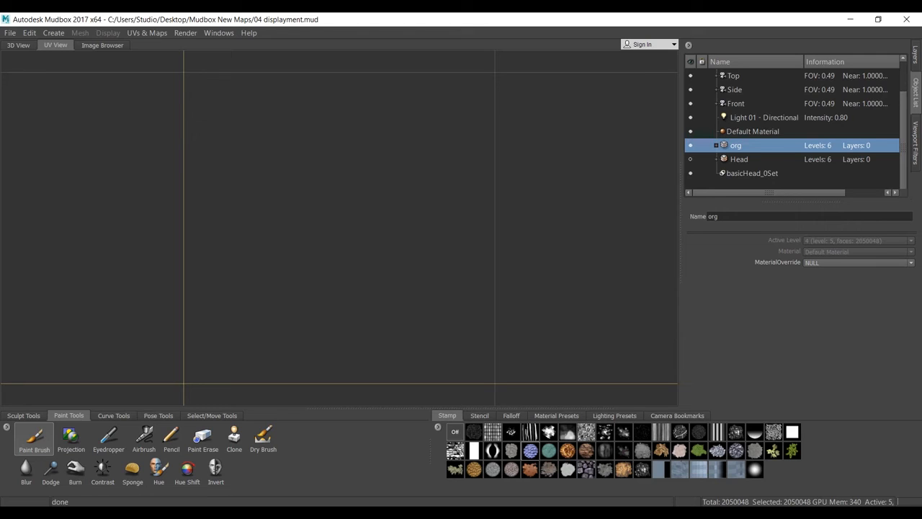
click(147, 33)
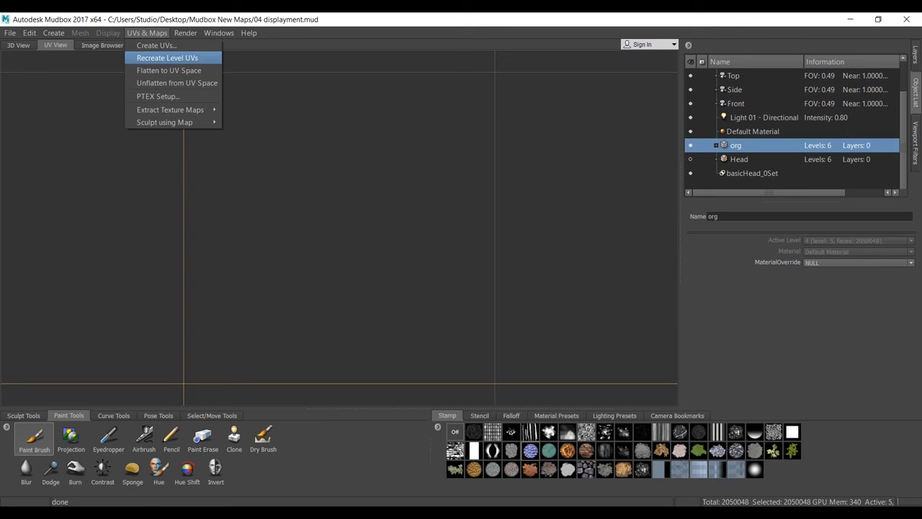
key(Return)
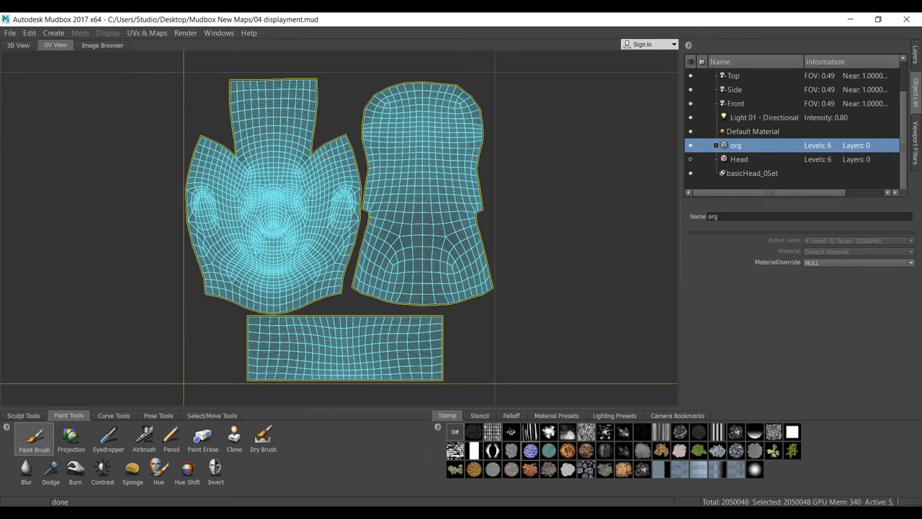
click(18, 45)
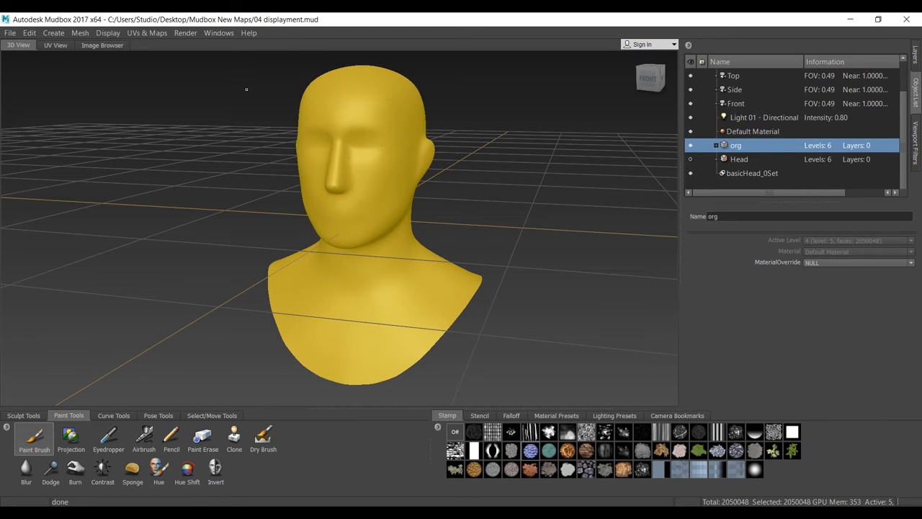
- Create a new texture map extraction operation with Displacement Map enabled, keeping its dialog clear of the model
click(147, 32)
mouse_move(173, 110)
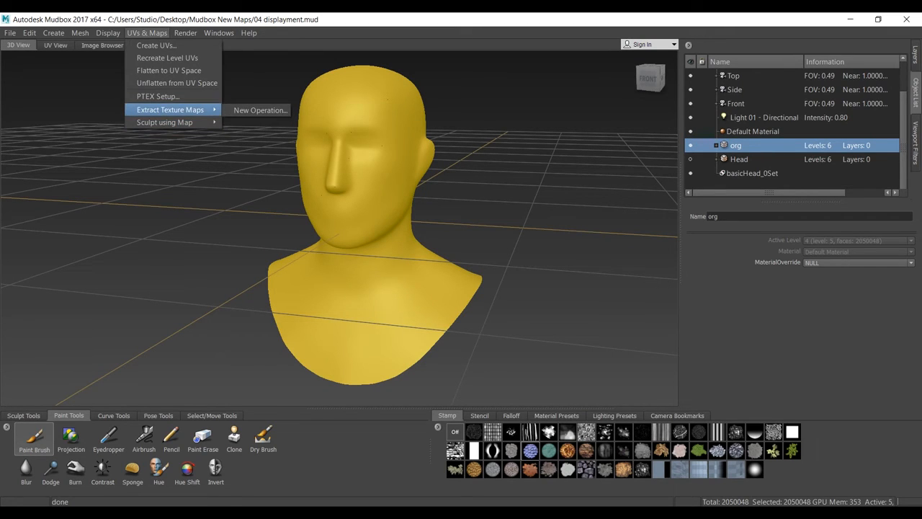
click(259, 109)
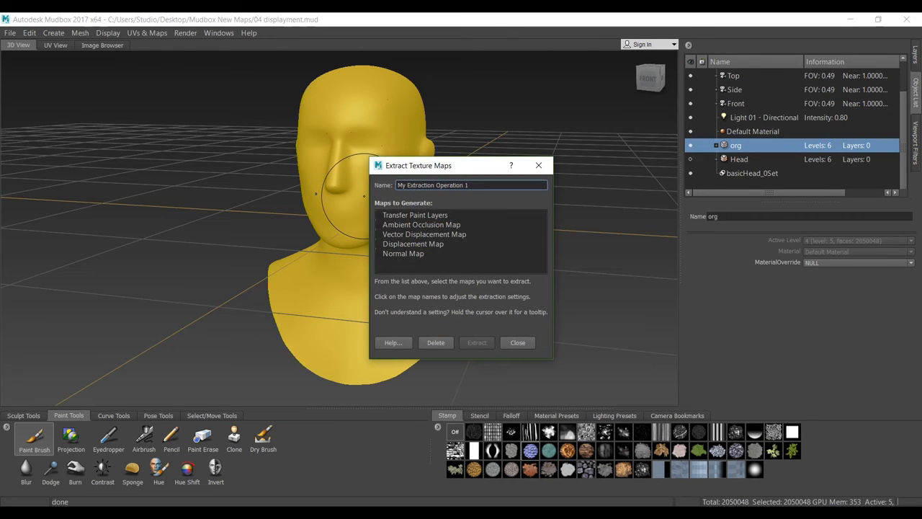
click(378, 244)
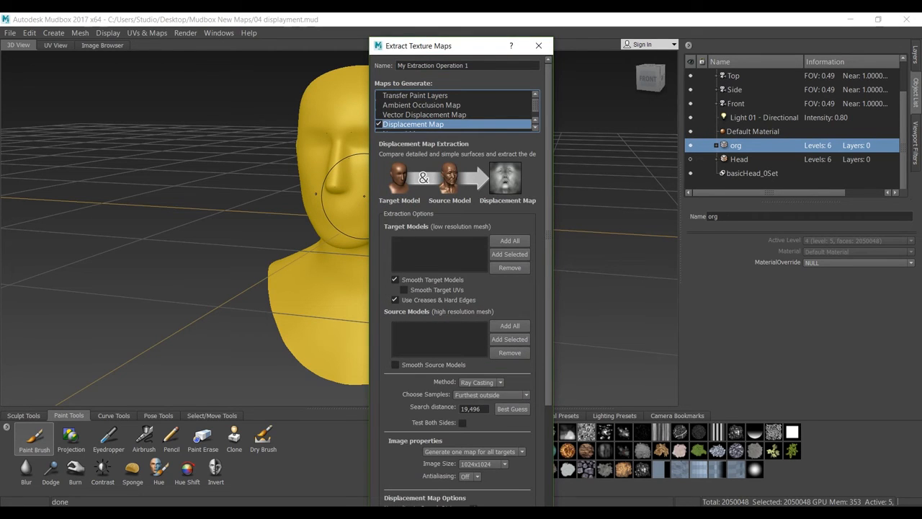
drag(453, 46, 303, 41)
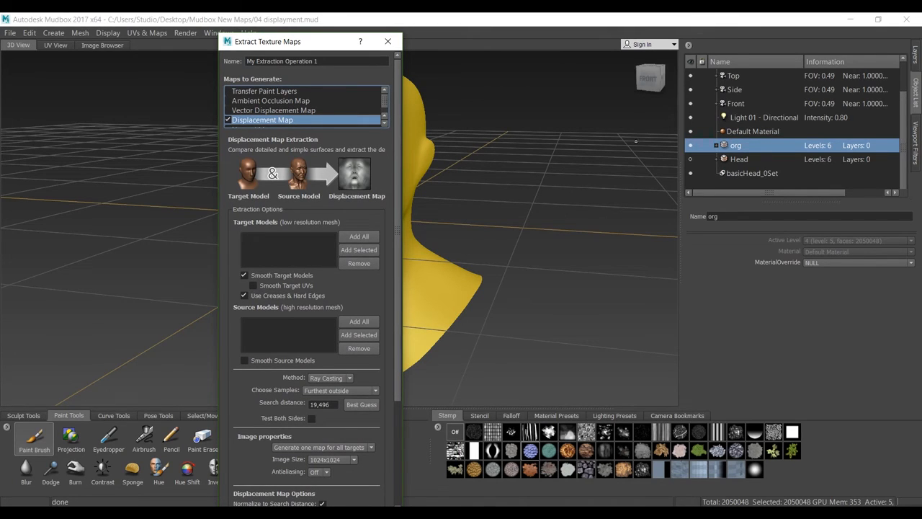
drag(303, 41, 145, 37)
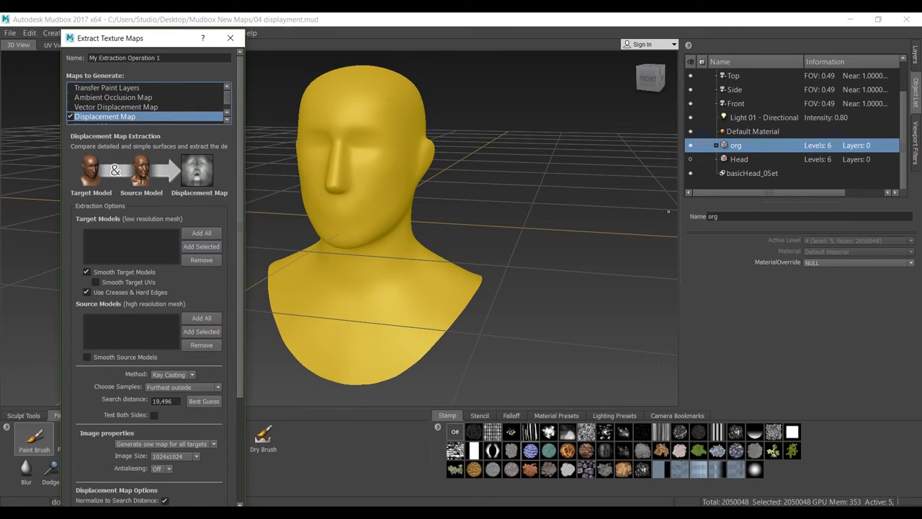
- Add the org mesh as the extraction's target model and set it to level 5
click(739, 160)
click(735, 145)
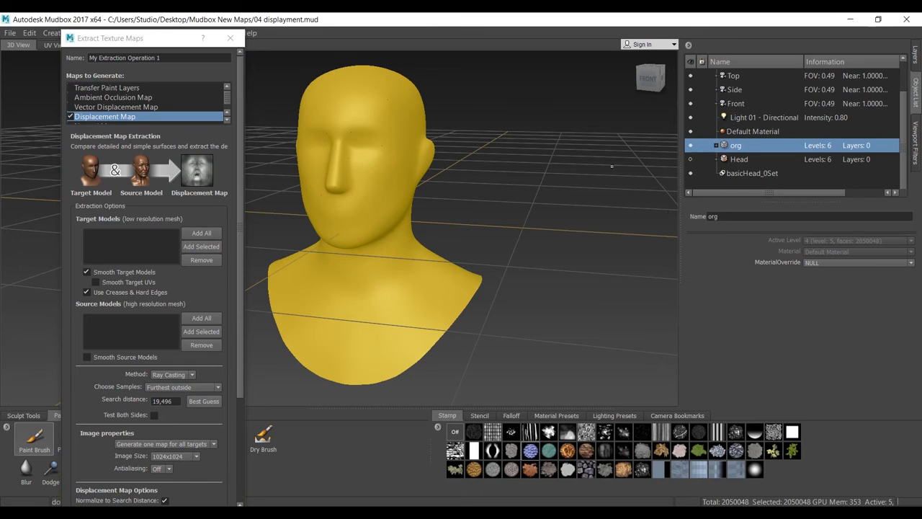
click(201, 246)
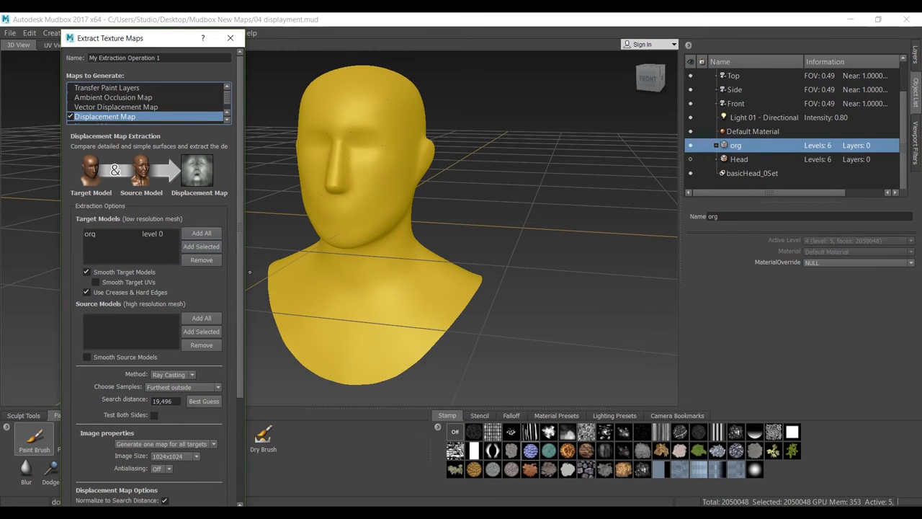
click(152, 233)
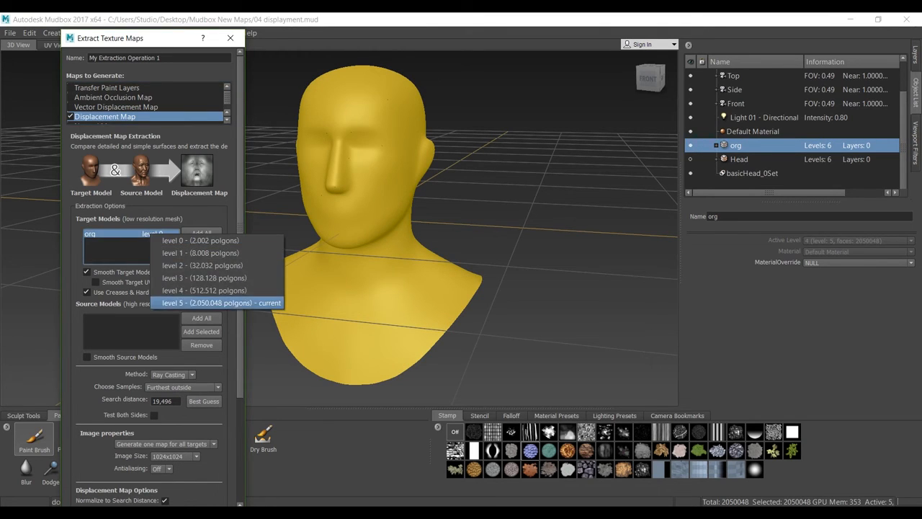
click(216, 302)
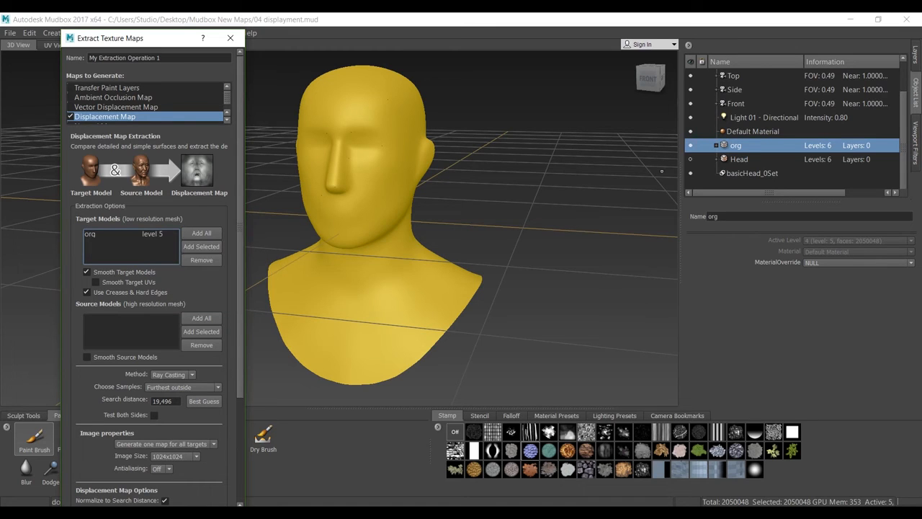
- Hide org, show the Head mesh, and add Head as the extraction's source model at level 5
click(739, 159)
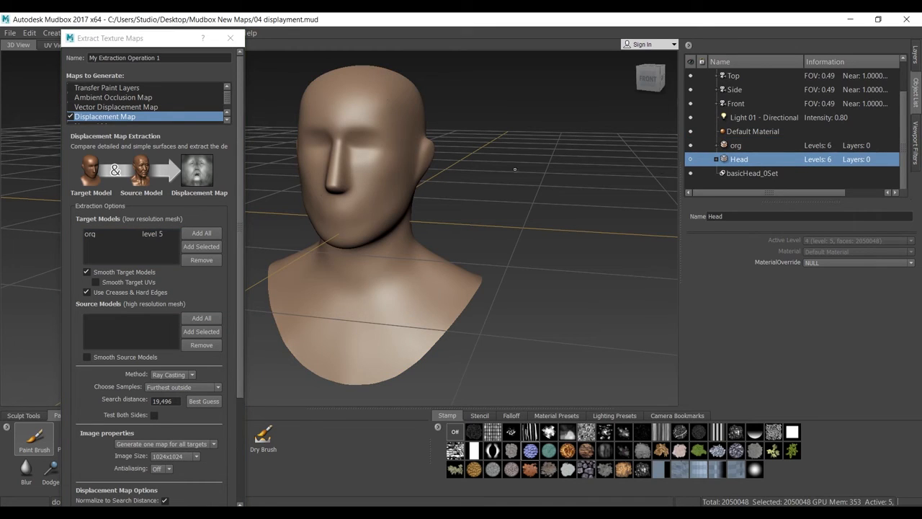
click(690, 146)
click(690, 159)
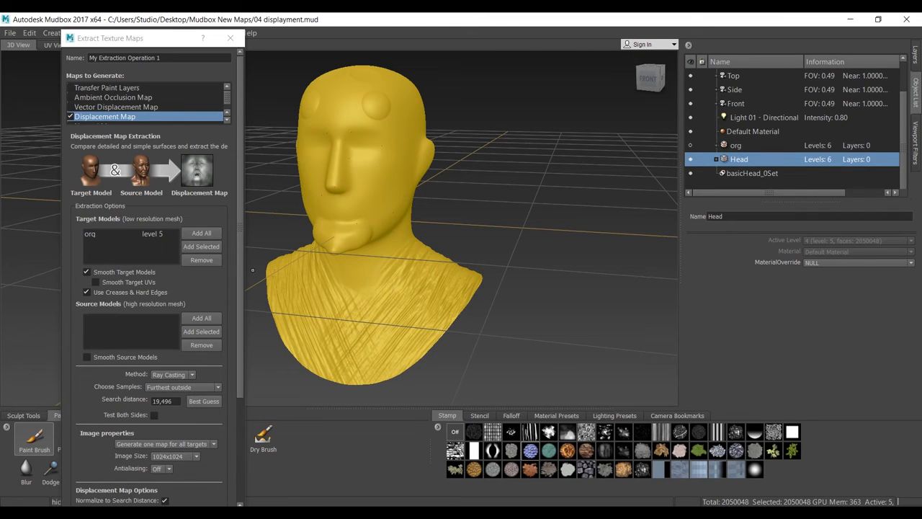
click(202, 332)
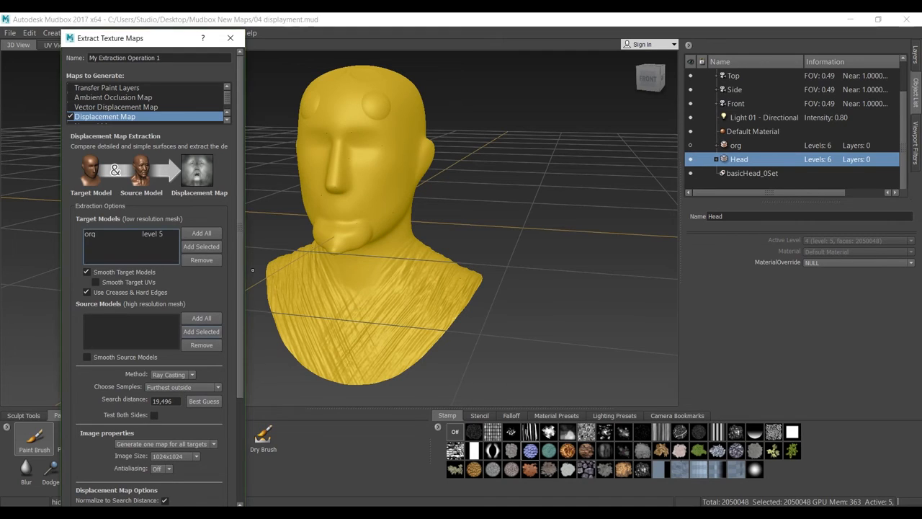
click(736, 145)
click(739, 159)
click(201, 332)
click(151, 319)
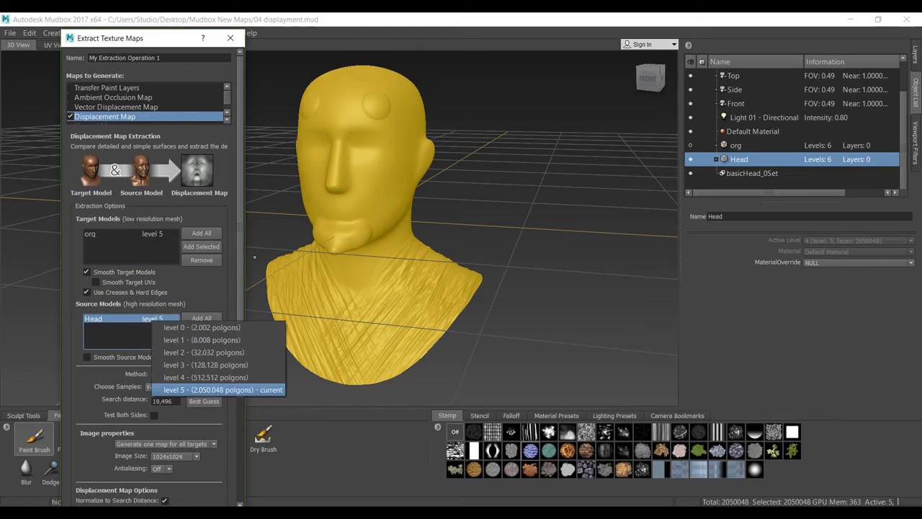
click(180, 388)
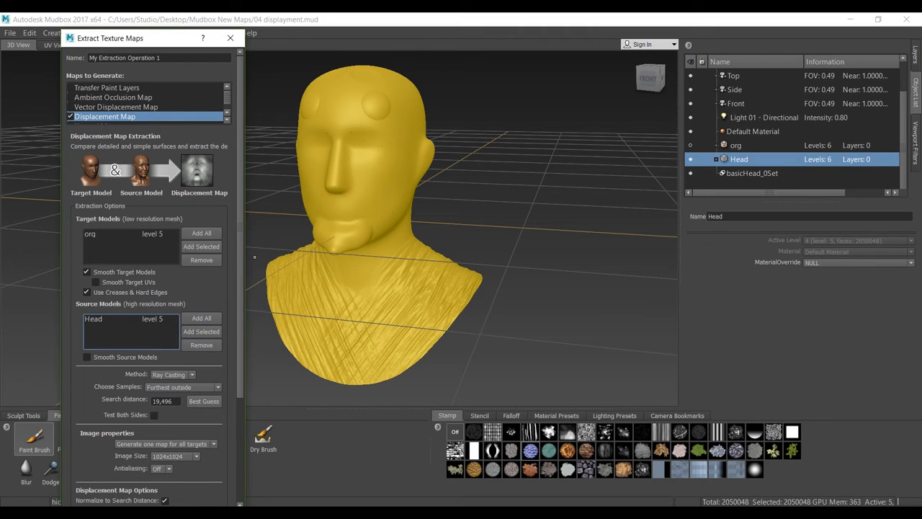
- Turn off Use Creases & Hard Edges and set the extraction method to Subdivision
click(87, 292)
drag(144, 39, 151, 22)
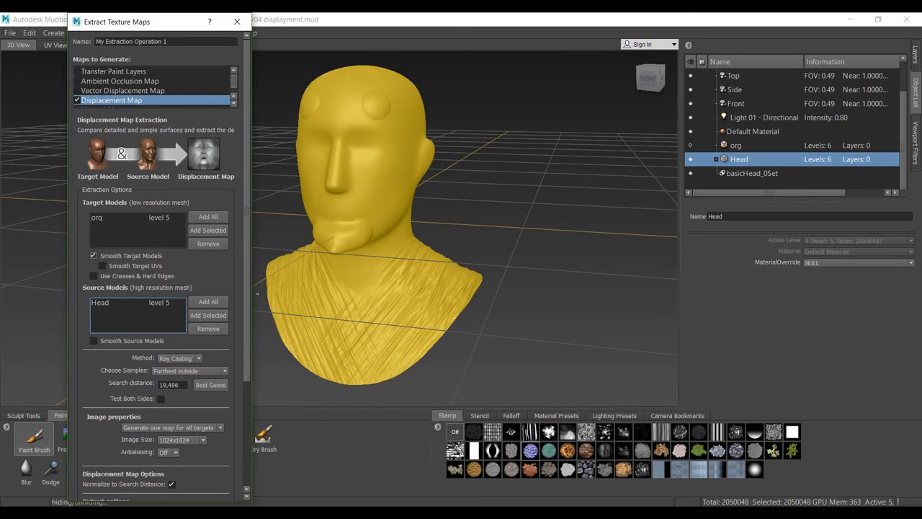
drag(246, 167, 246, 273)
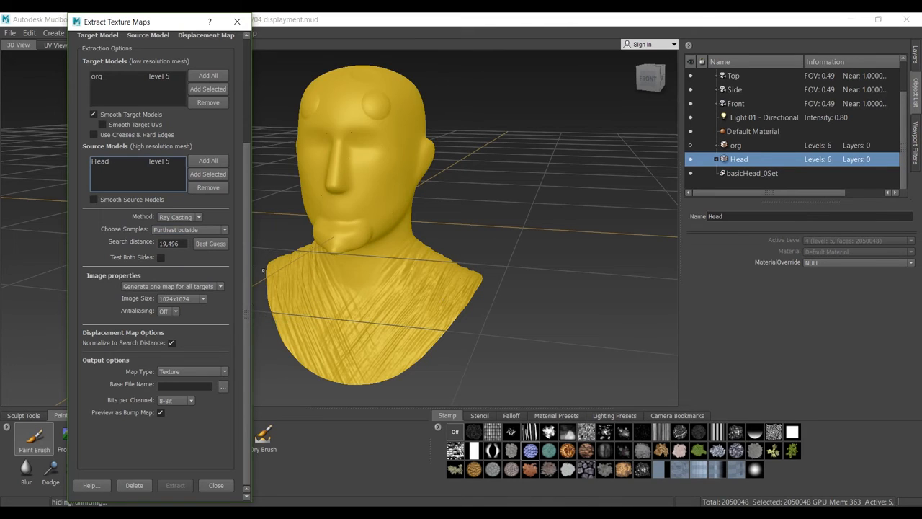
click(190, 230)
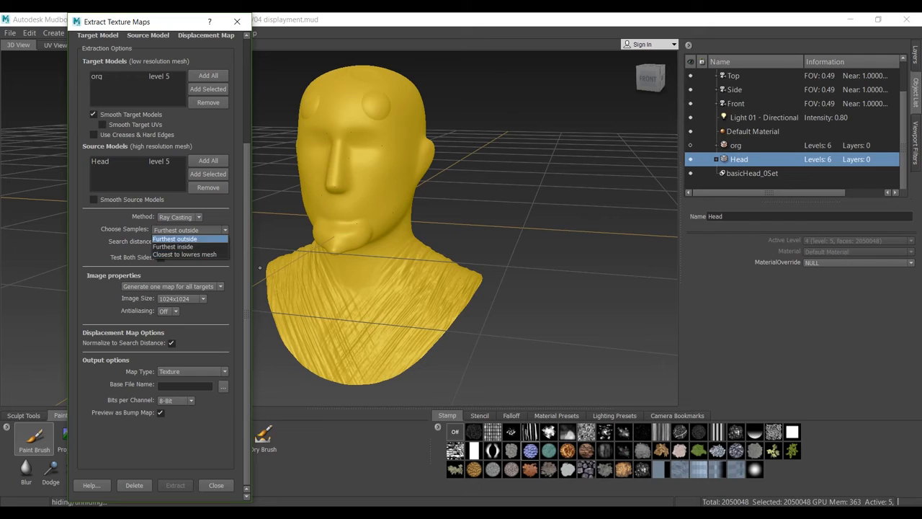
click(175, 238)
click(180, 217)
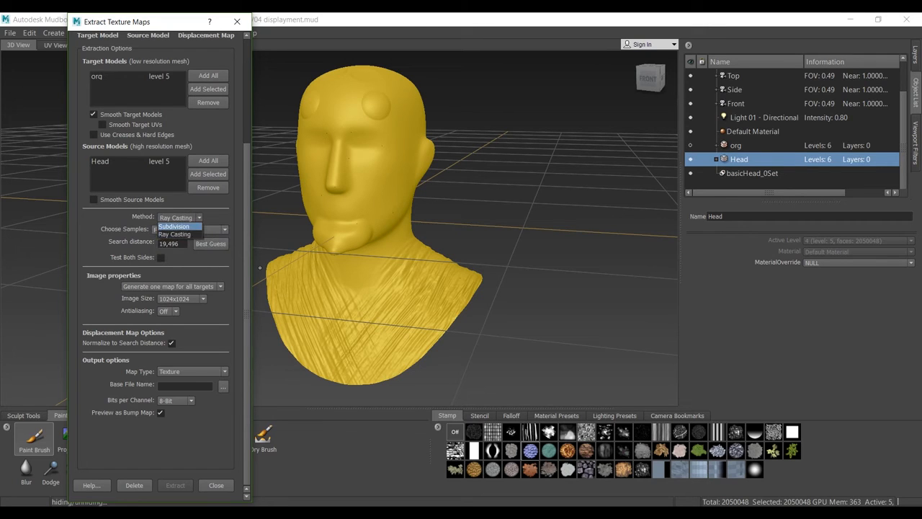
click(174, 226)
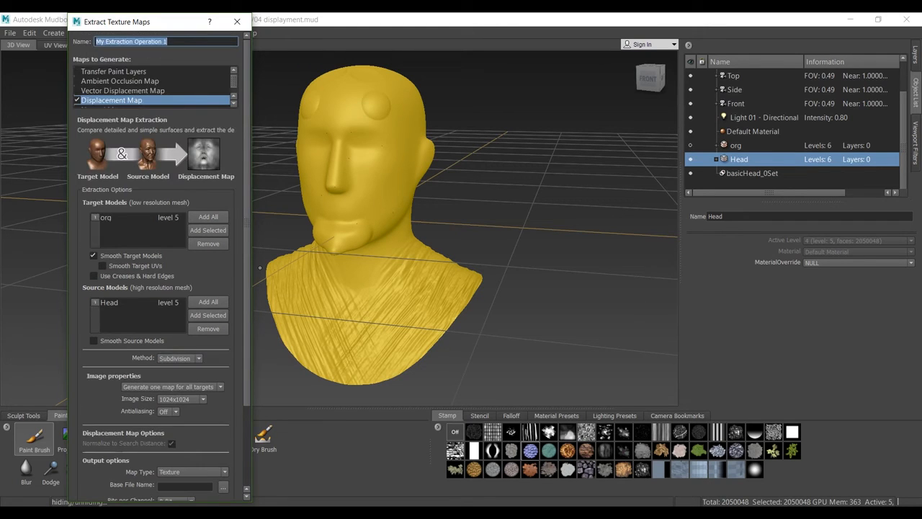
- Set the extracted map's antialiasing to 2X and its bits per channel to 32-Bit FP
scroll(158, 266, down, 3)
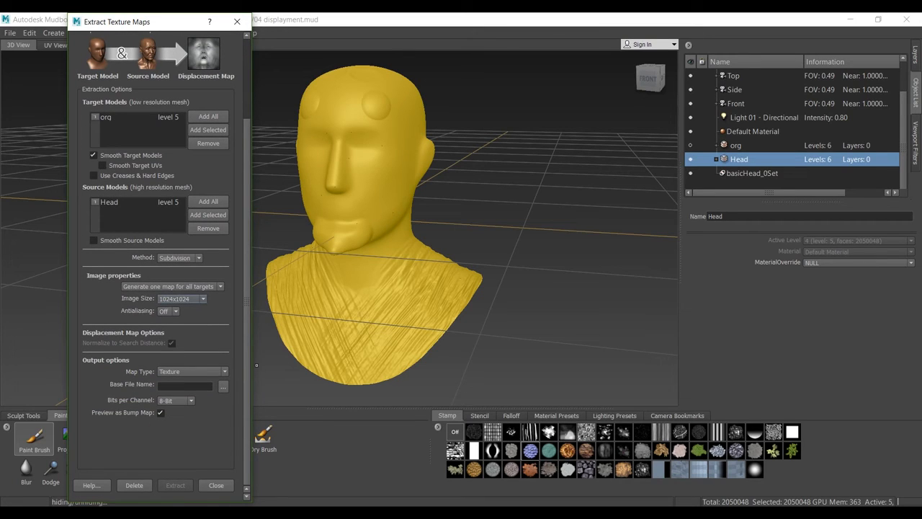
click(170, 311)
click(166, 325)
click(176, 400)
click(175, 440)
- Set the output file to displacment in the Maps folder, as TIFF [32 bit Floating Point, RGBA]
click(223, 386)
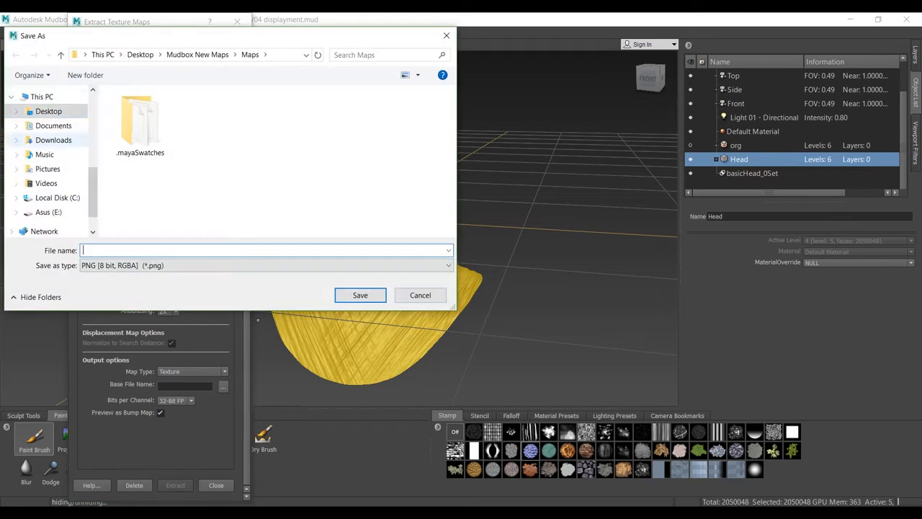
click(266, 265)
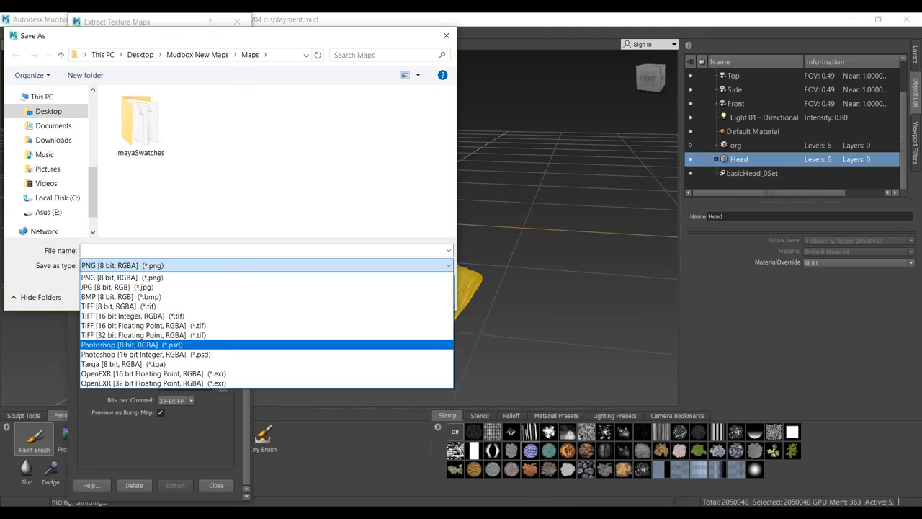
click(209, 335)
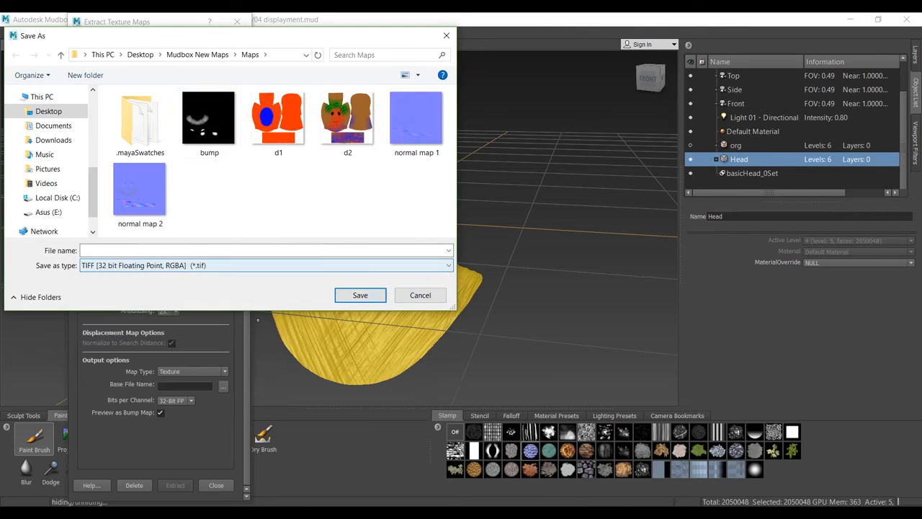
click(209, 250)
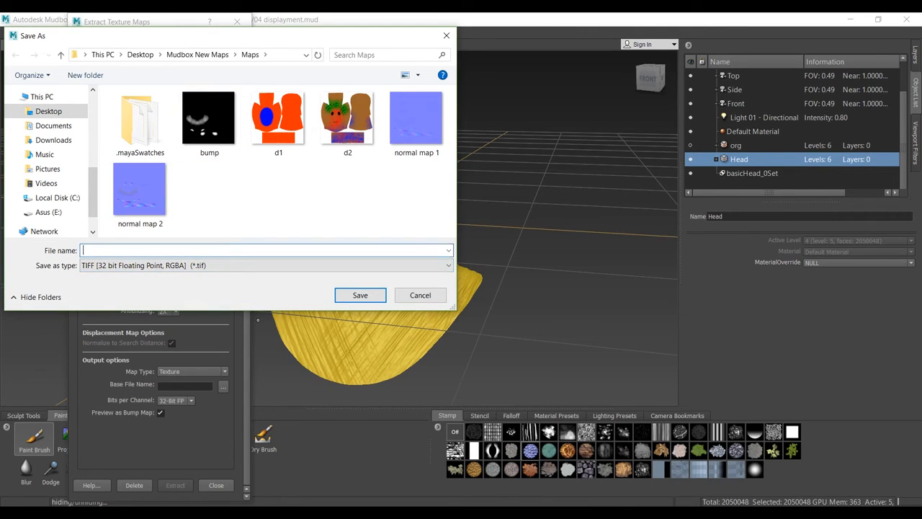
text(dis)
text(placment)
click(360, 294)
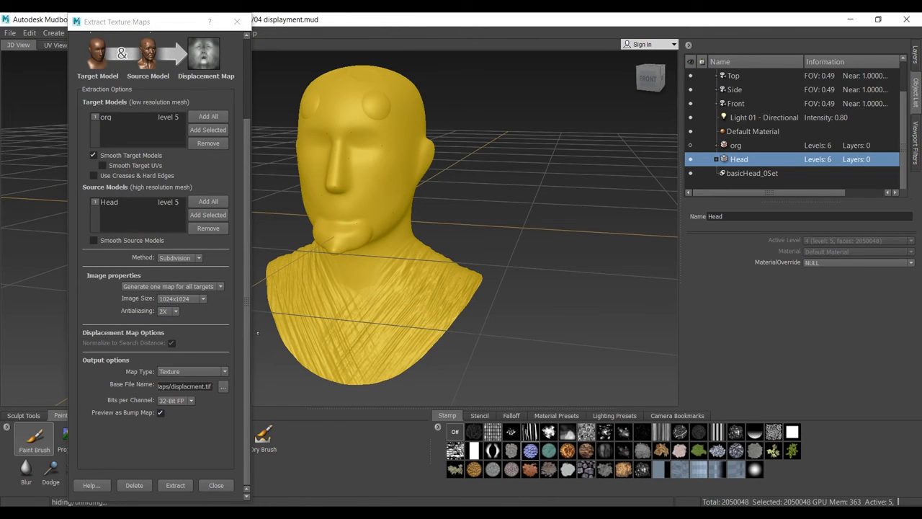
- Turn off Preview as Bump Map, run the displacement map extraction and dismiss its results
click(160, 413)
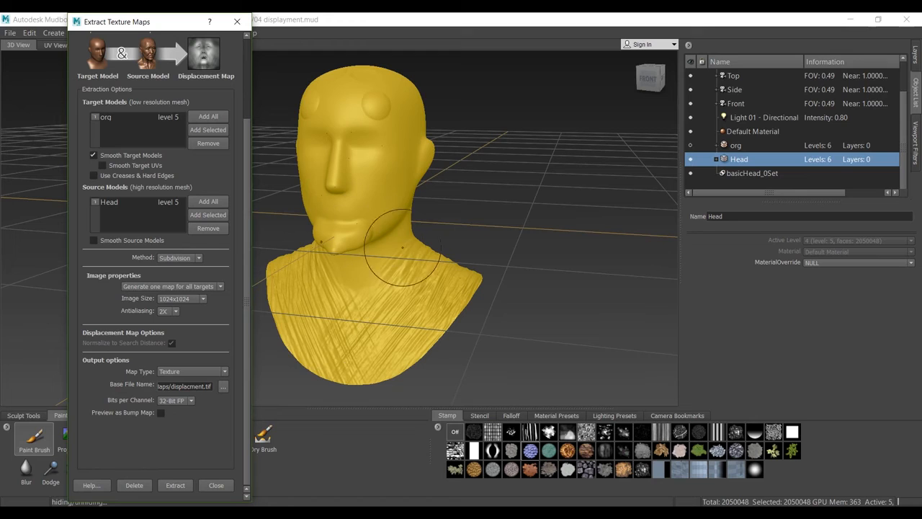
drag(167, 22, 251, 23)
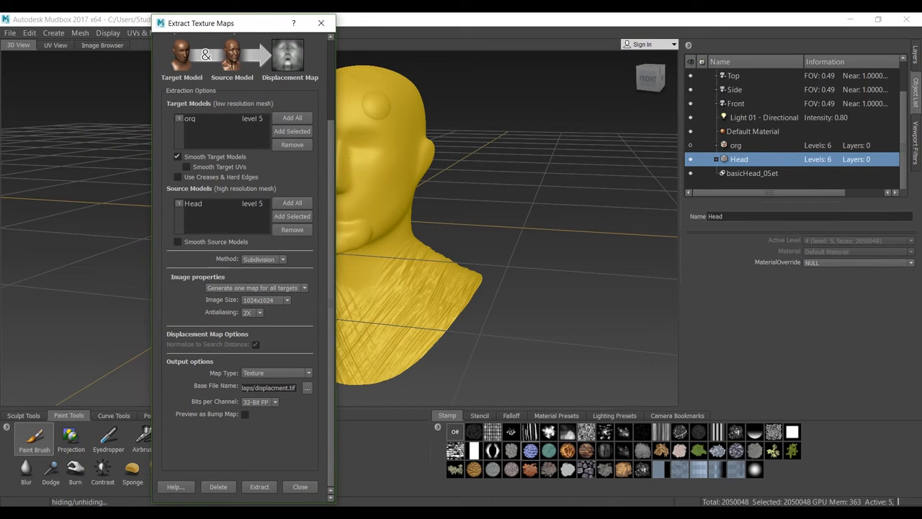
click(259, 486)
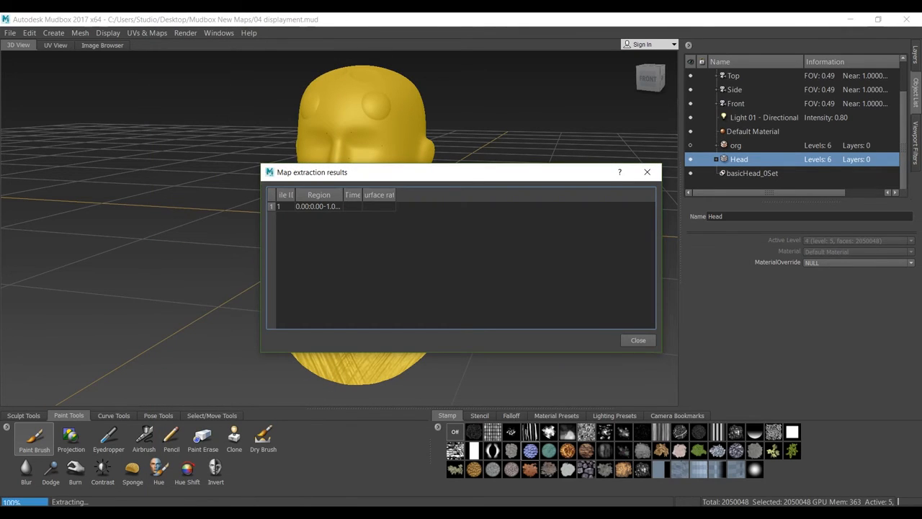
key(Return)
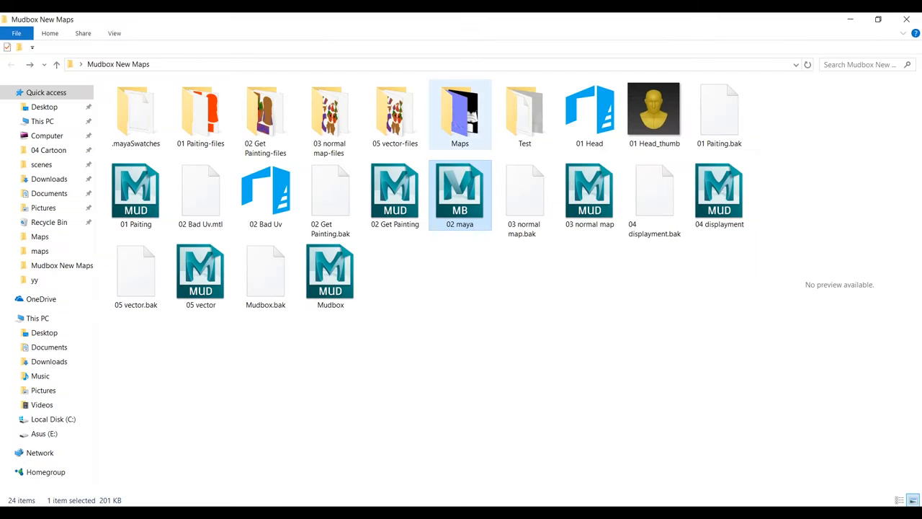
- Examine the extracted displacment image in the Mudbox New Maps project's Maps folder, closing the viewer when done
double_click(459, 112)
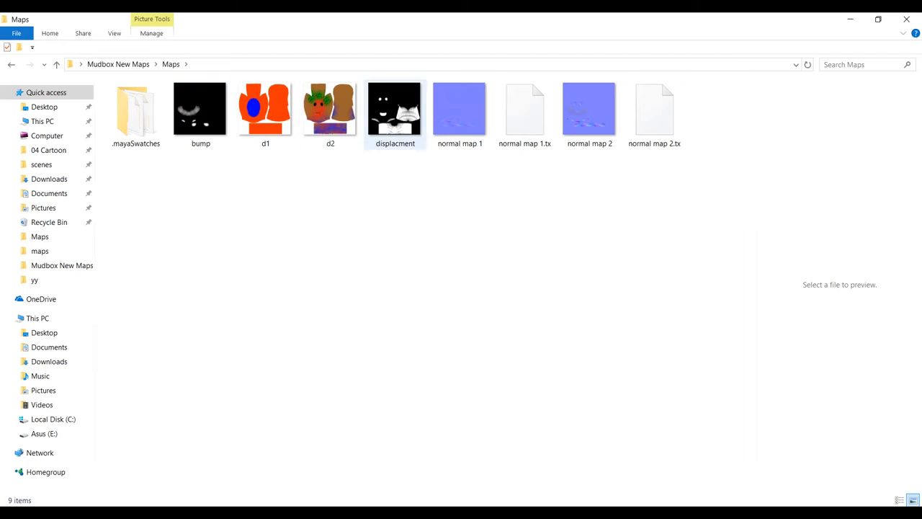
click(405, 124)
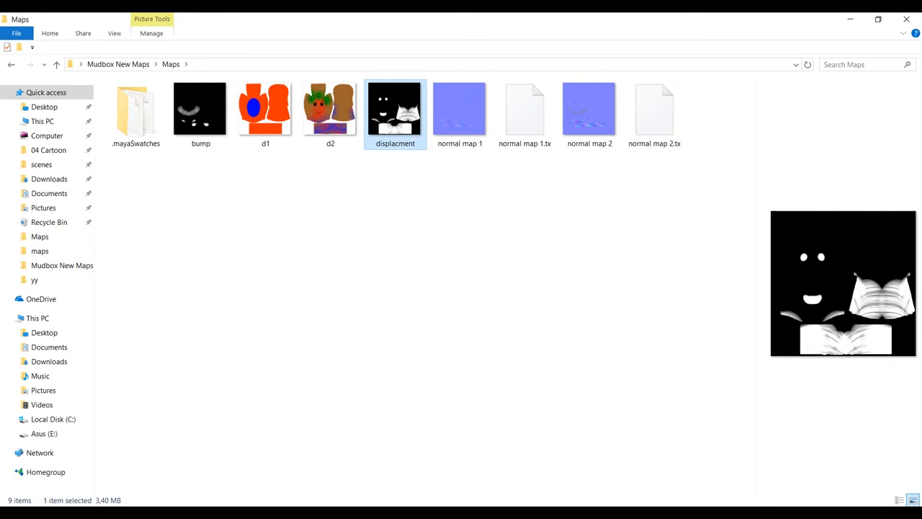
double_click(391, 121)
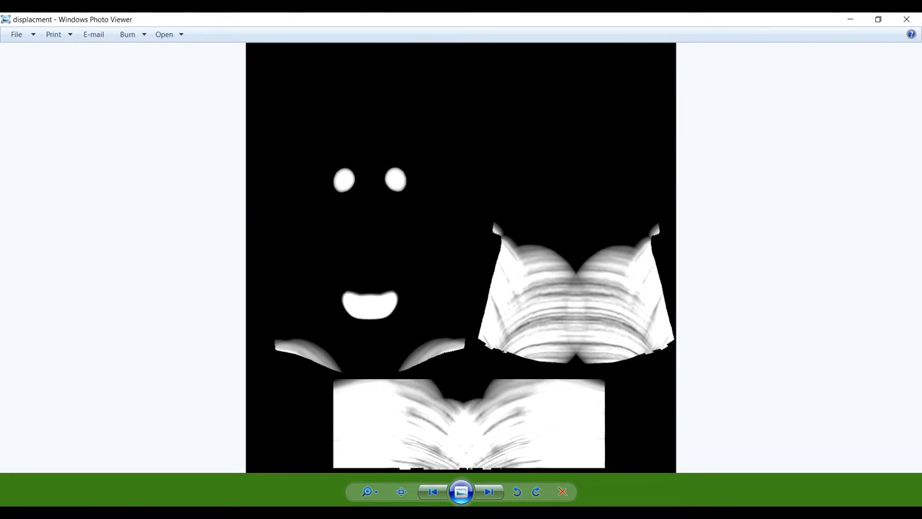
click(907, 19)
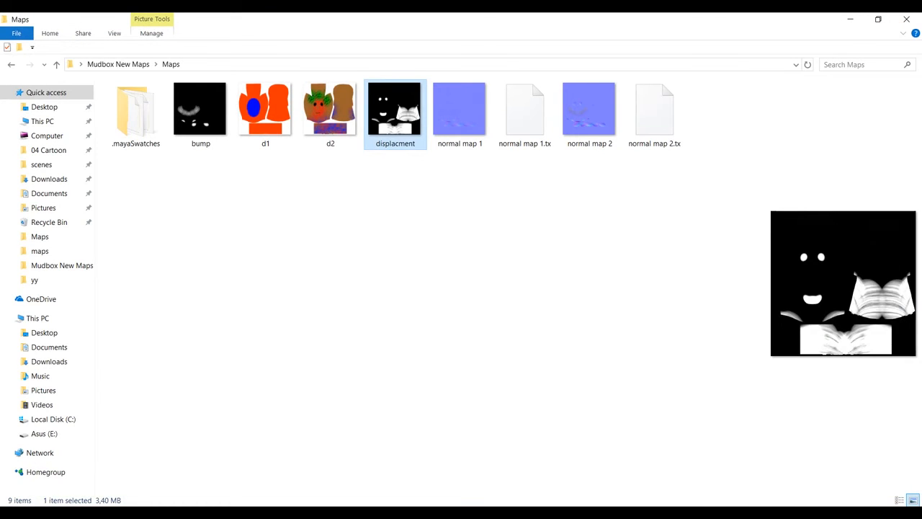
click(448, 210)
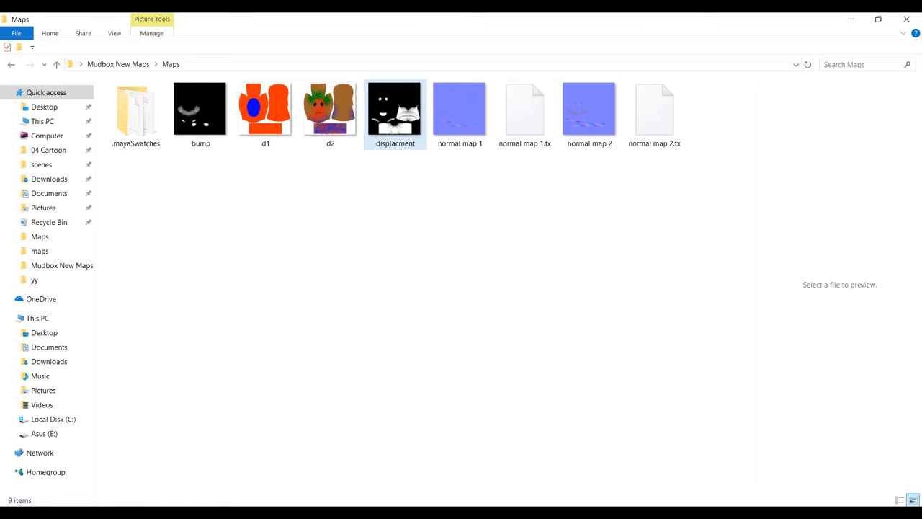
- Switch to Maya and select the basicHead_0 mesh
click(412, 512)
click(476, 468)
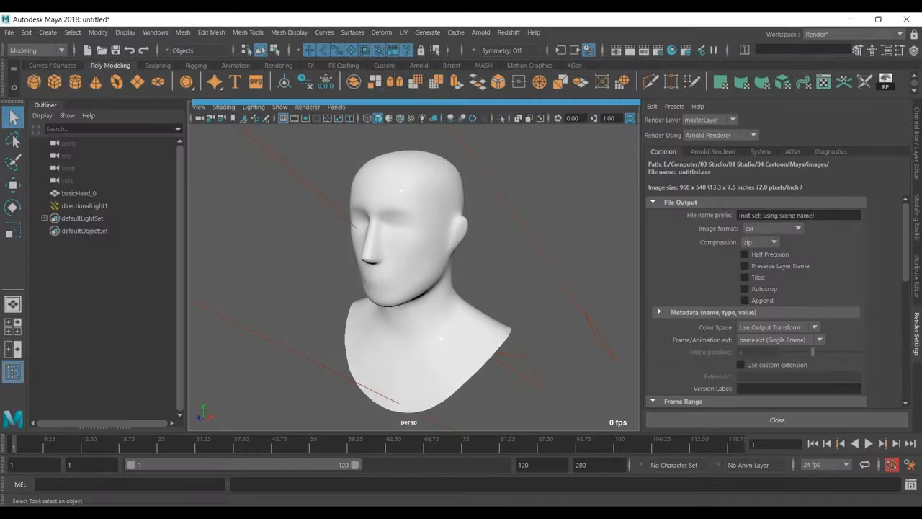
click(437, 333)
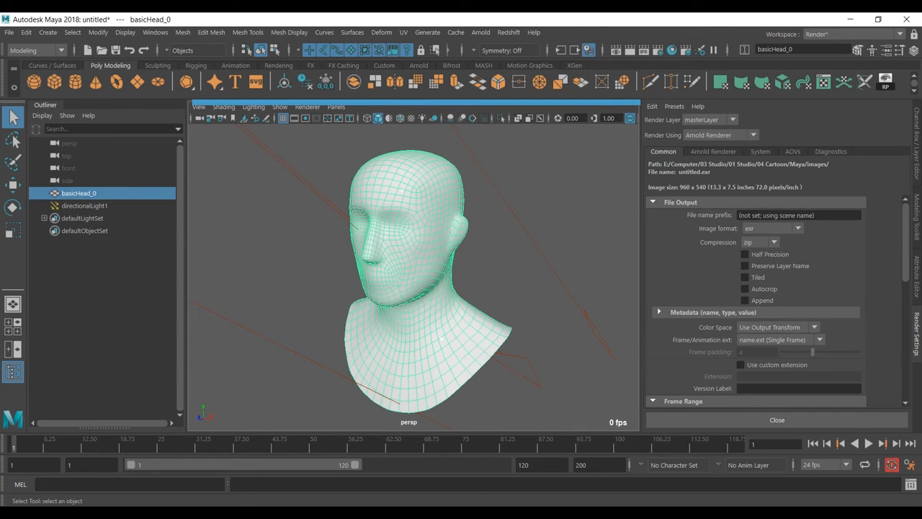
scroll(422, 281, down, 5)
scroll(422, 281, up, 3)
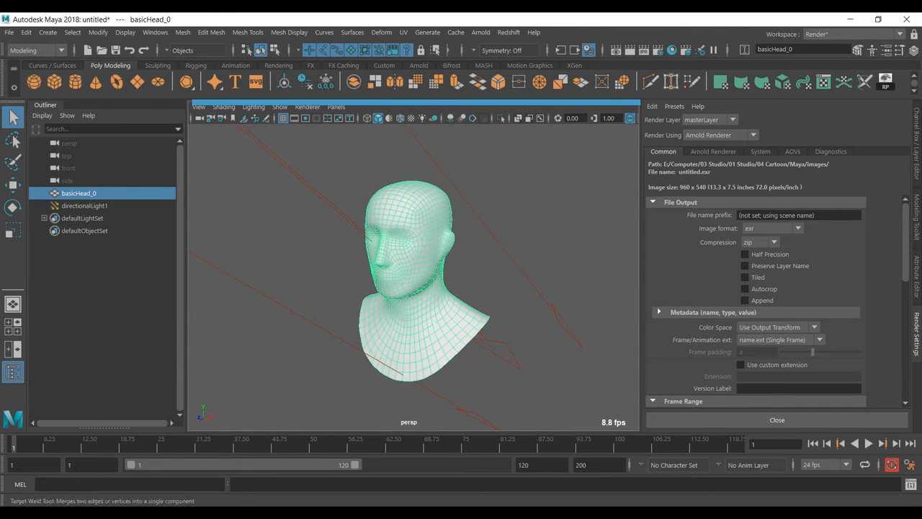
- Open Hypershade and graph the network of the aiStandardSurface1 material
click(672, 50)
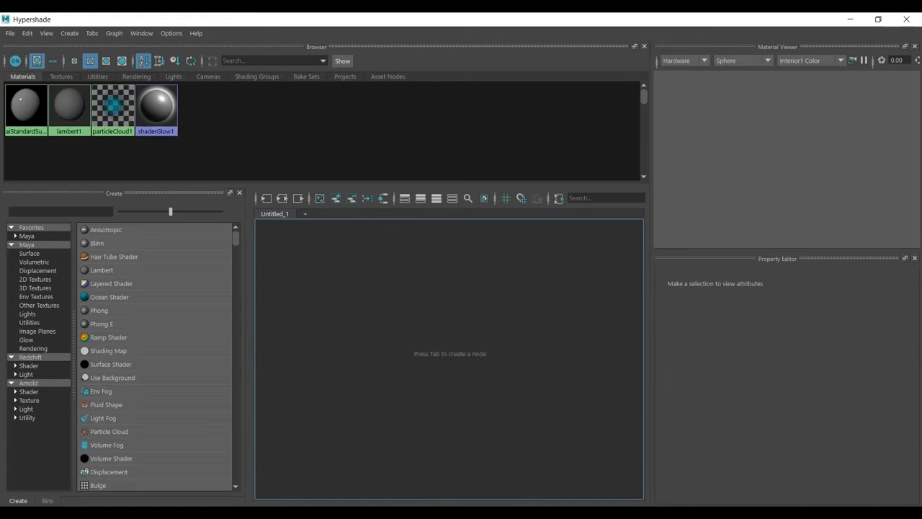
click(26, 104)
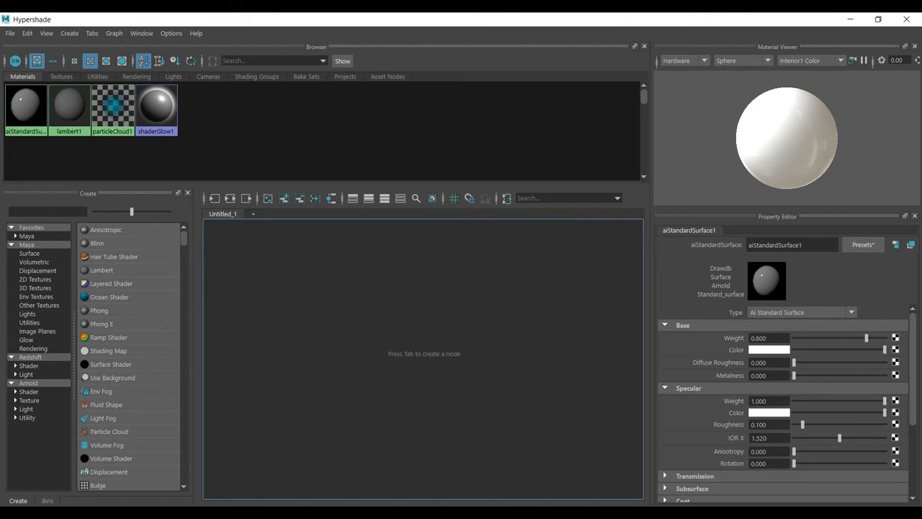
click(29, 392)
scroll(108, 337, down, 5)
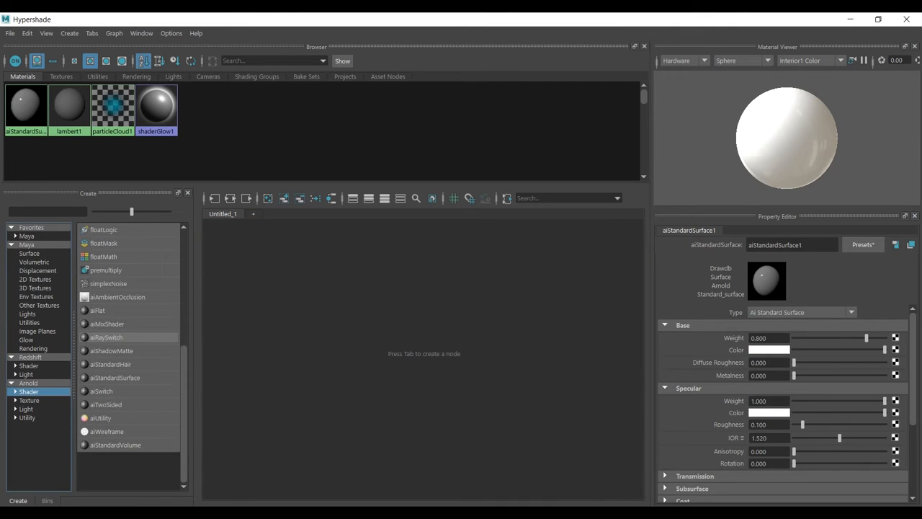
right_drag(27, 105, 104, 137)
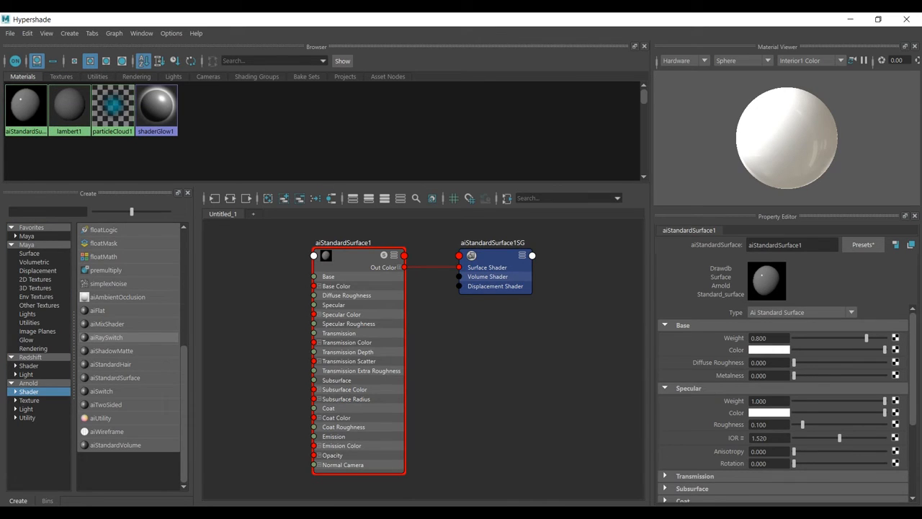
- Add a File texture as the displacement material of the aiStandardSurface1SG shading group
click(495, 268)
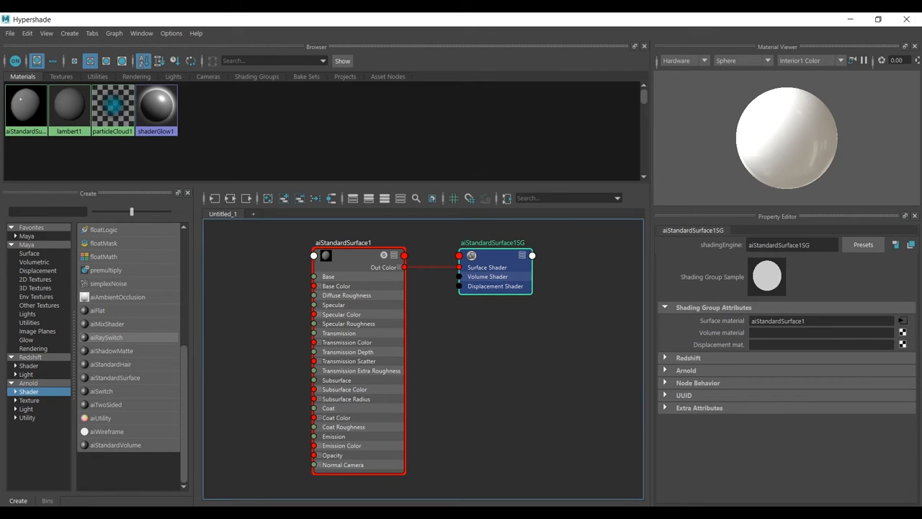
click(902, 345)
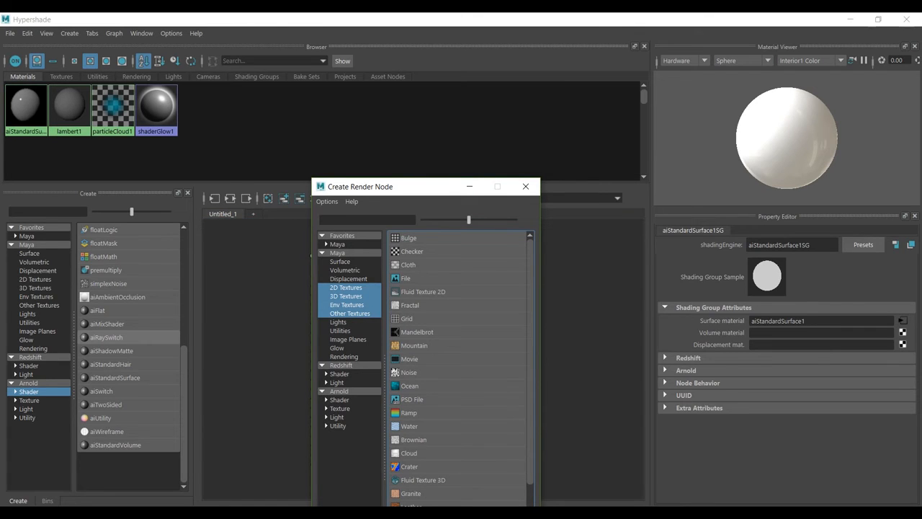
click(405, 278)
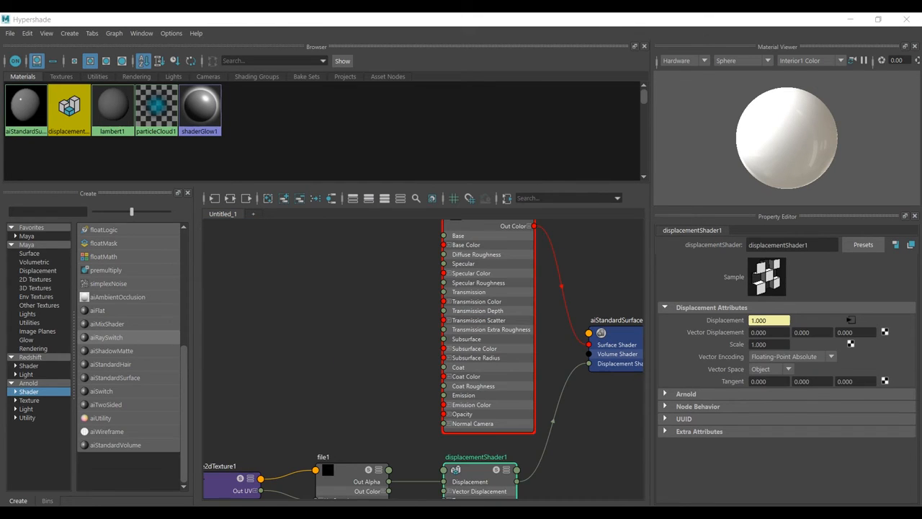
alt+middle_drag(392, 374, 380, 305)
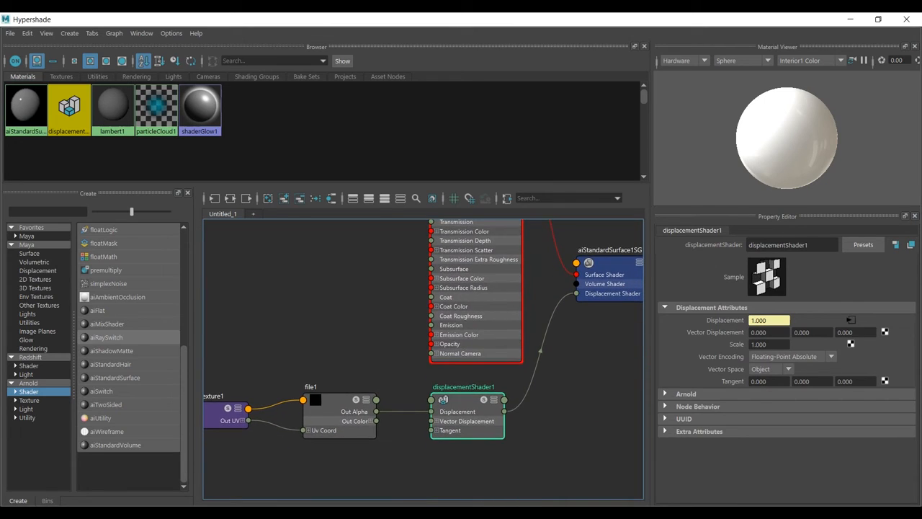
- Load displacment.tif from the Mudbox New Maps project's Maps folder as the image of the file1 texture
click(363, 414)
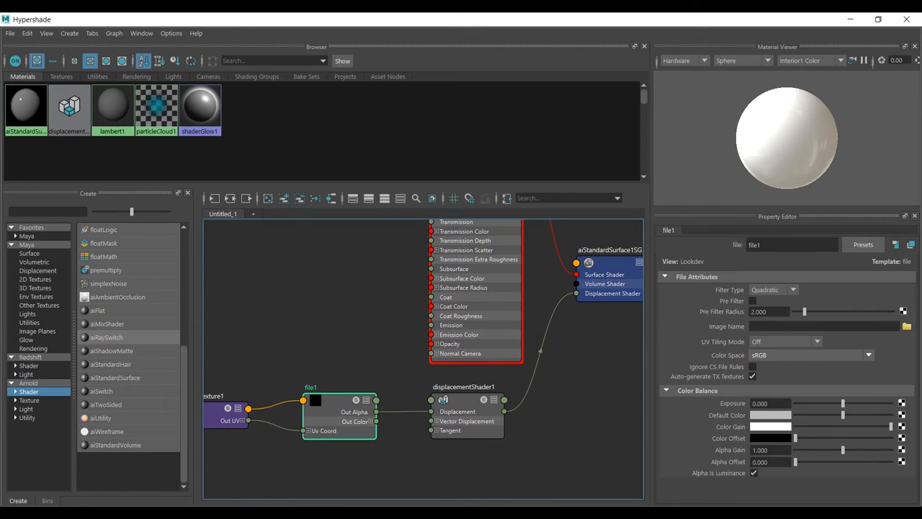
click(906, 326)
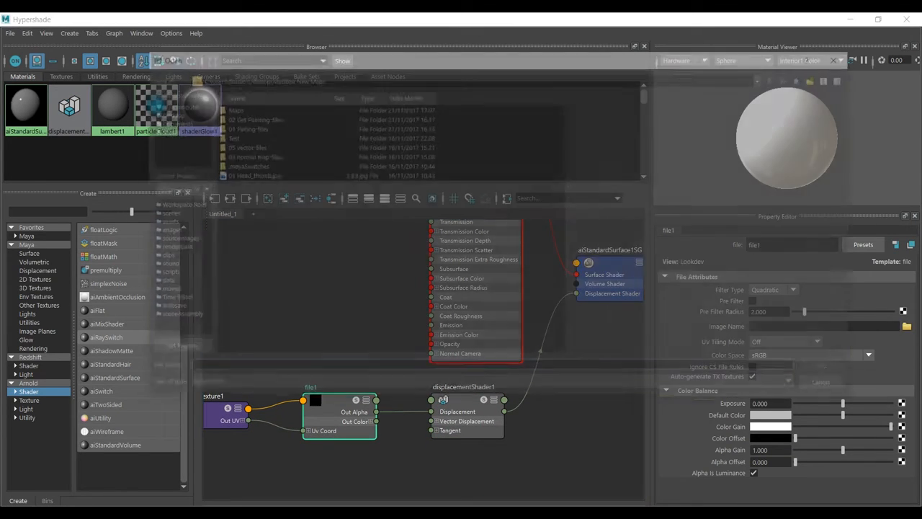
double_click(228, 108)
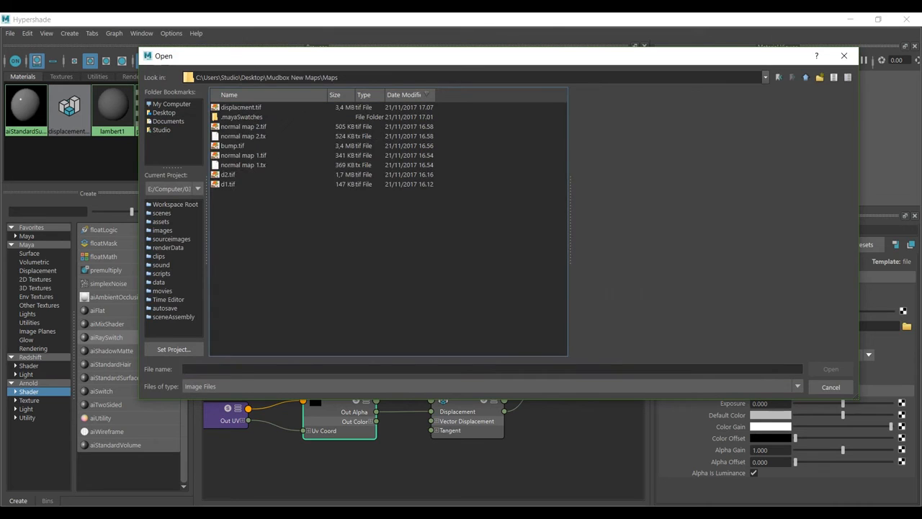
click(240, 107)
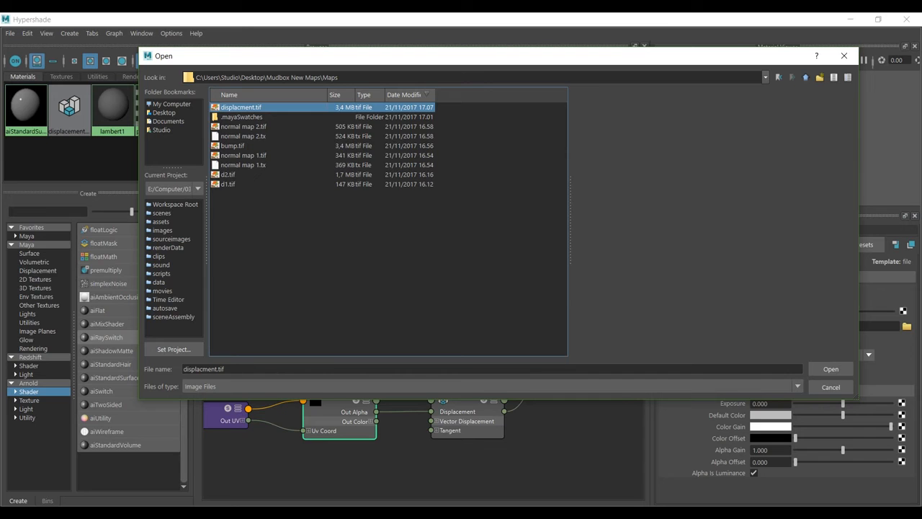
click(831, 368)
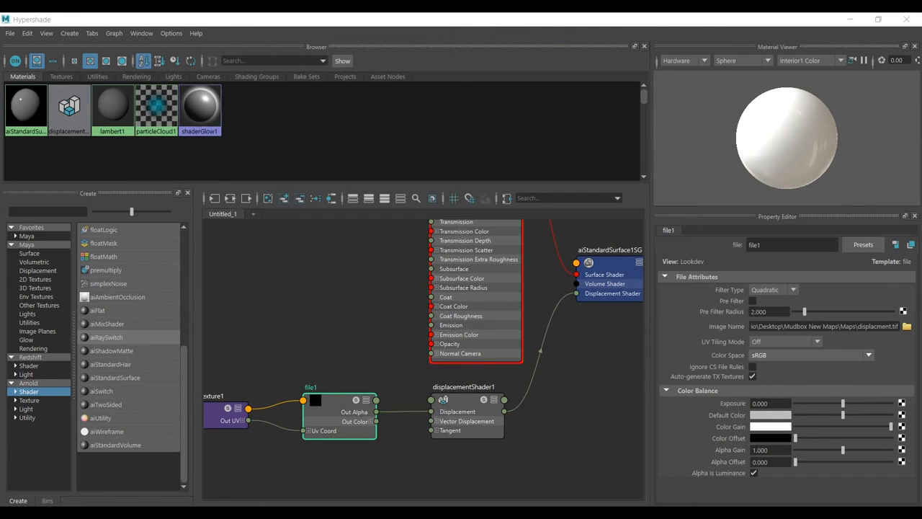
- Set the file1 texture's filter type to Off and its color space to Raw
click(773, 290)
click(763, 302)
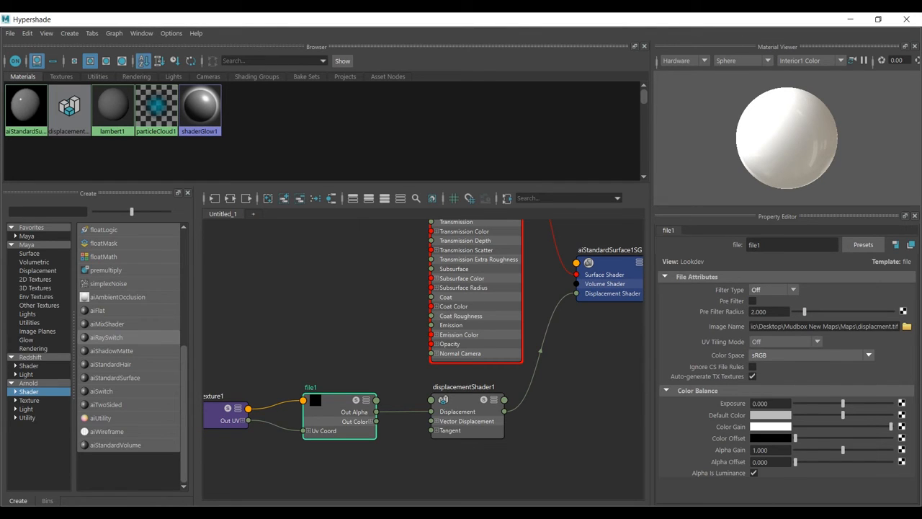
click(810, 355)
scroll(799, 430, down, 4)
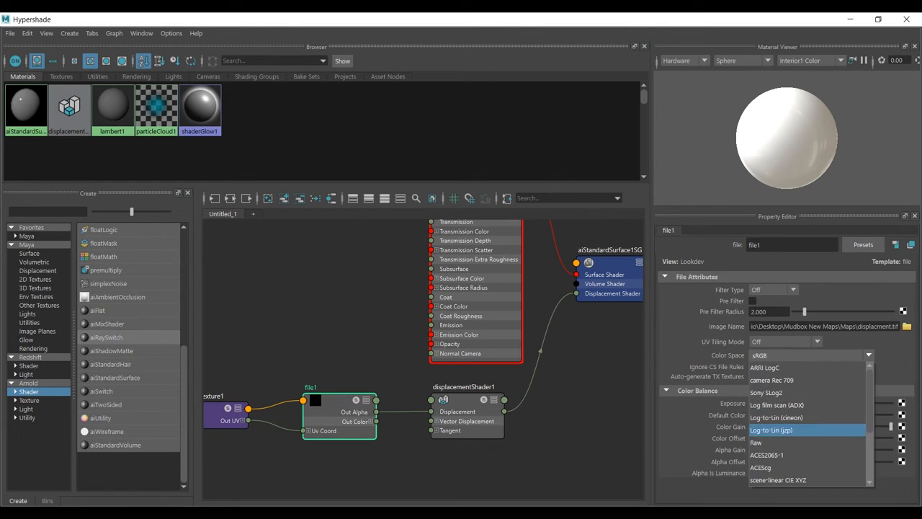
click(792, 442)
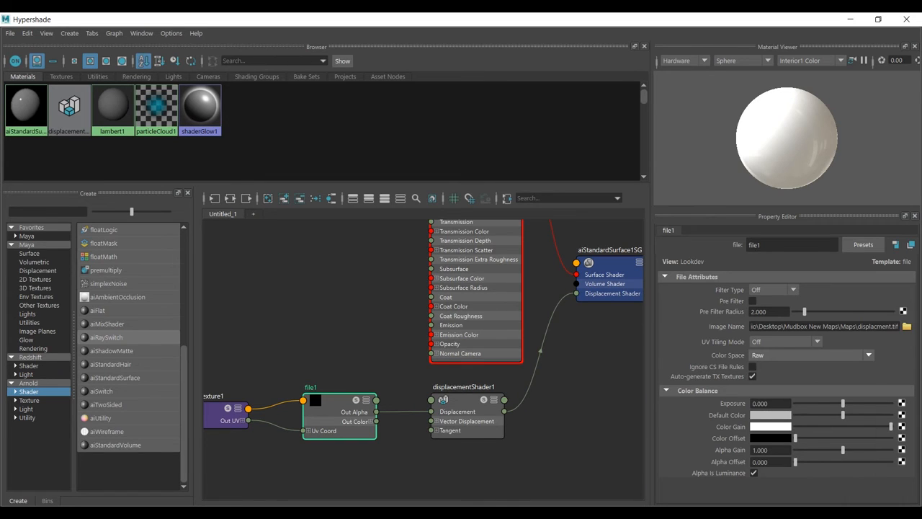
- Show the Arnold attributes of displacementShader1, then minimize Hypershade
click(465, 400)
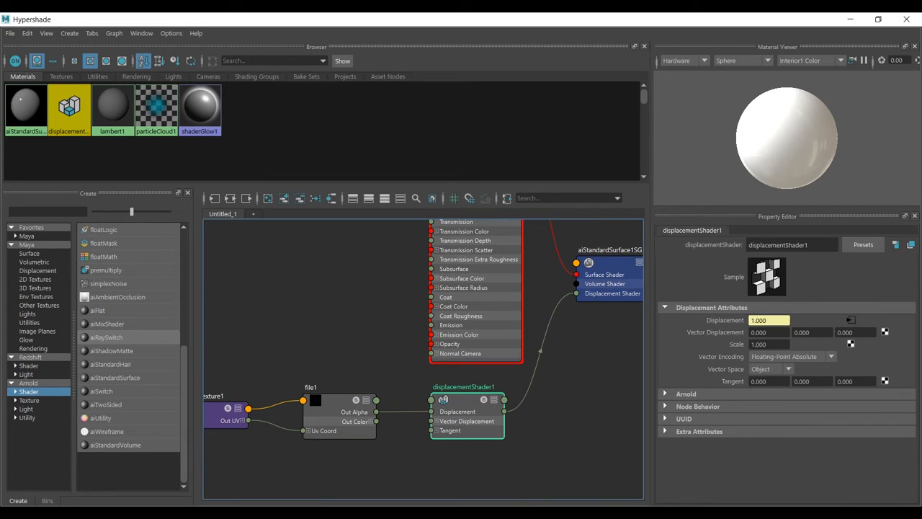
click(685, 394)
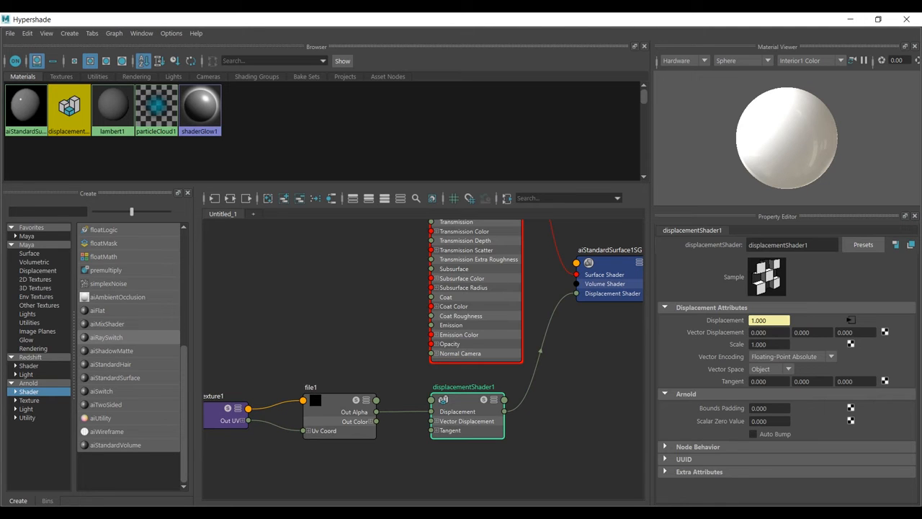
click(850, 19)
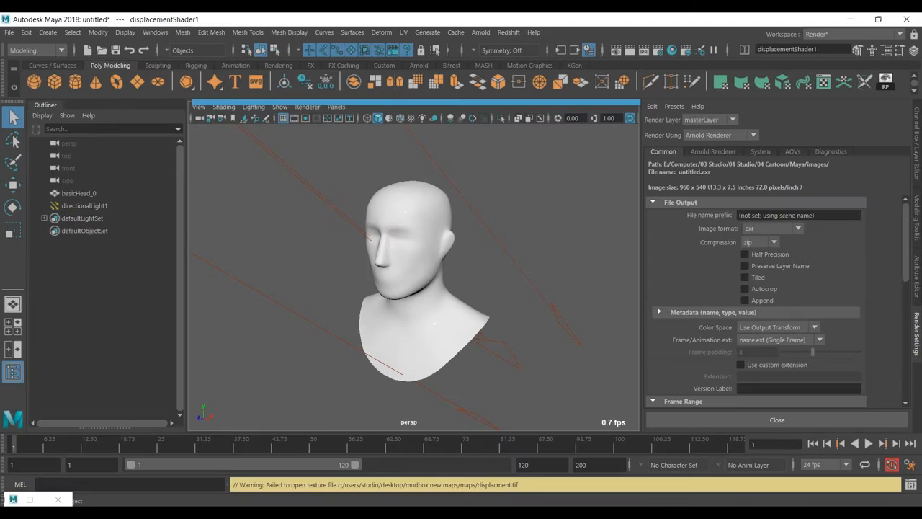
- Set the Arnold subdivision type of the basicHead_0 mesh to catclark
scroll(414, 278, up, 4)
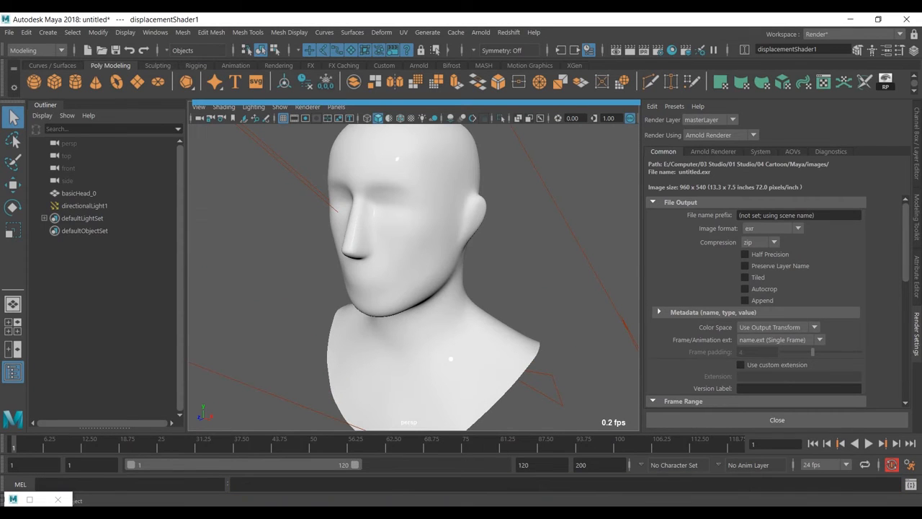
click(413, 278)
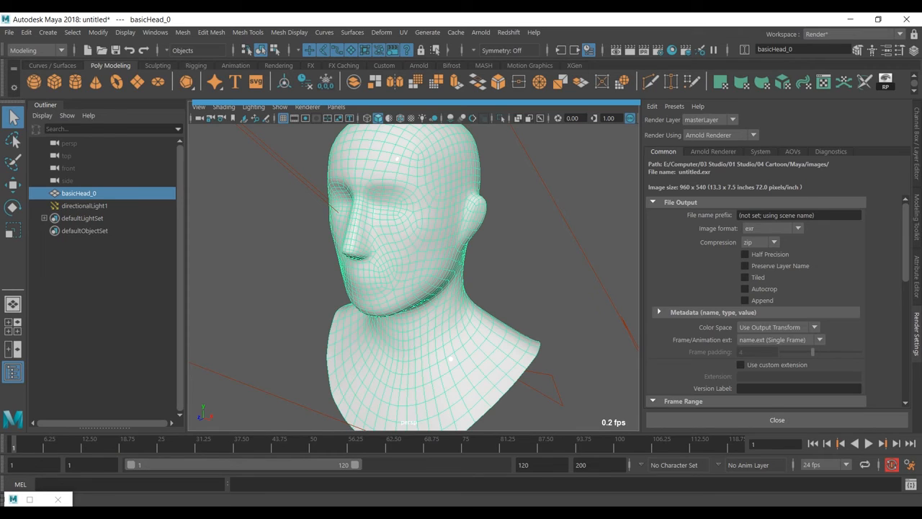
key(ctrl+a)
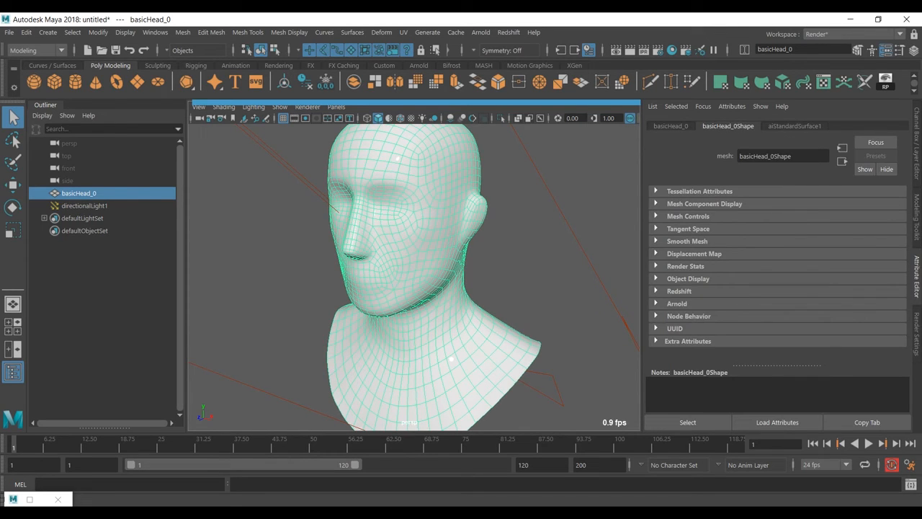
click(677, 303)
scroll(677, 303, down, 6)
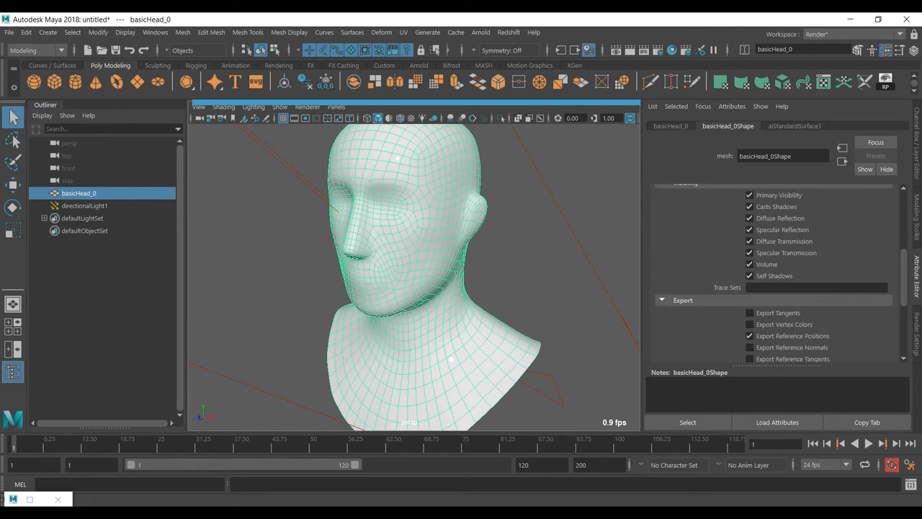
click(690, 291)
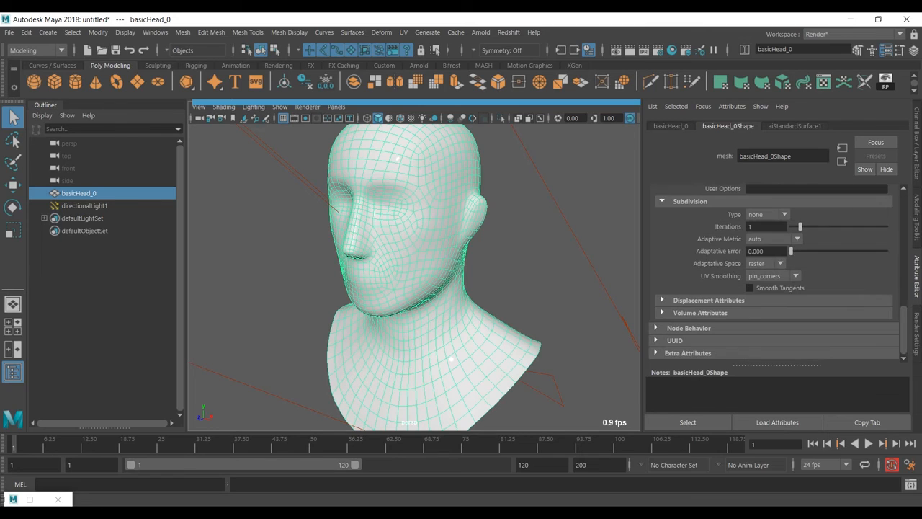
click(767, 214)
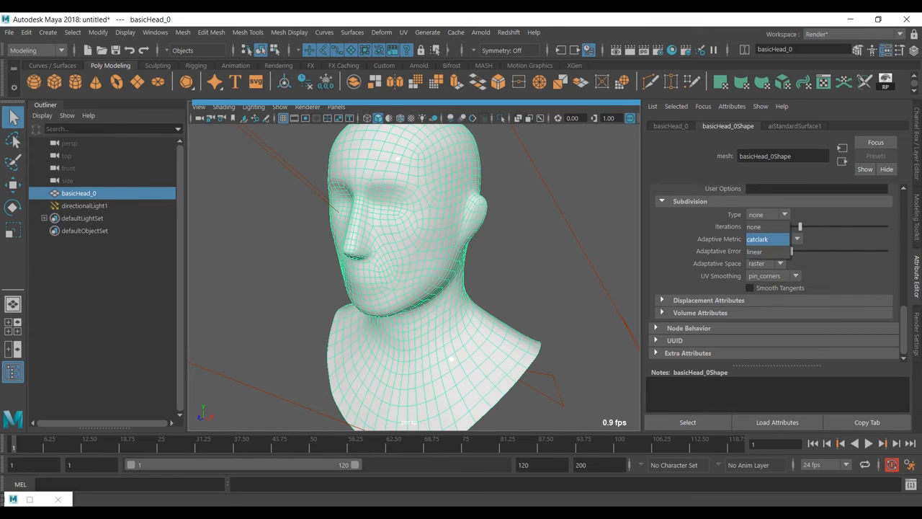
click(767, 238)
double_click(759, 227)
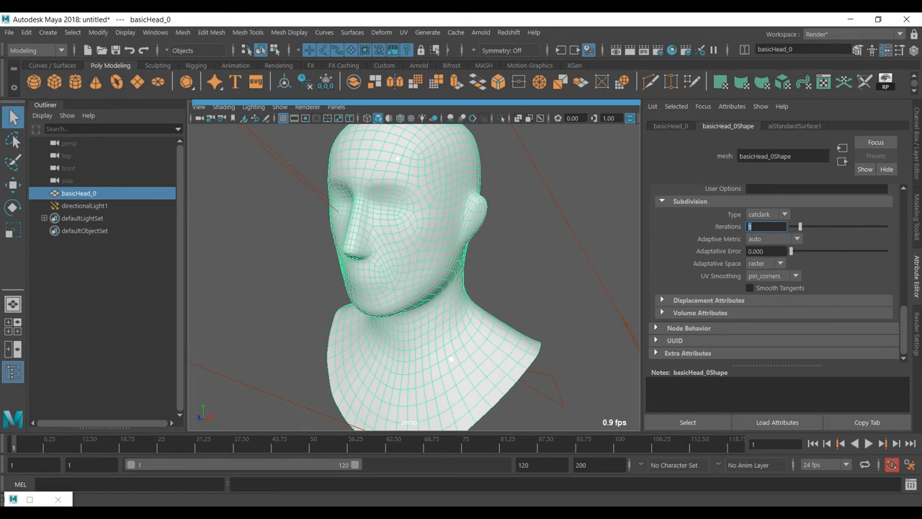
- Render the displaced head in Arnold RenderView and arrange the window so the mesh's subdivision settings stay accessible
click(481, 33)
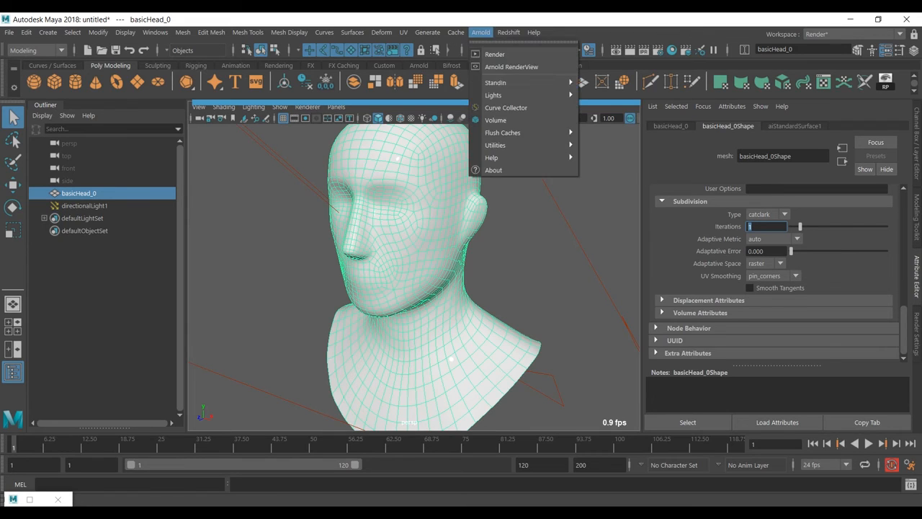
click(495, 54)
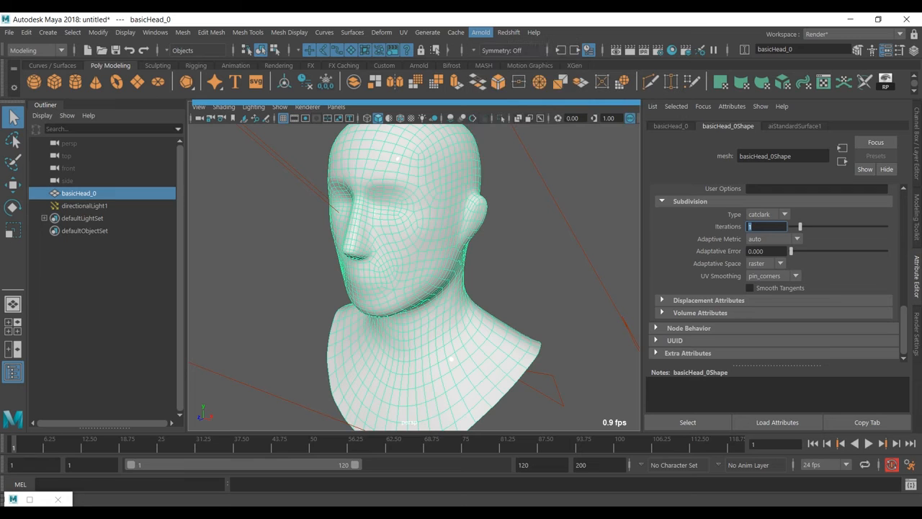
drag(497, 20, 664, 70)
click(192, 439)
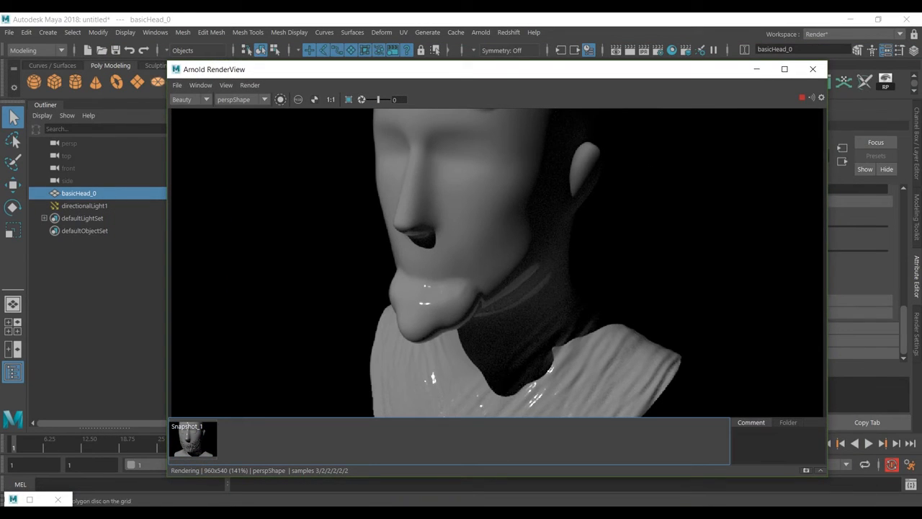
drag(168, 62, 105, 36)
scroll(466, 250, down, 2)
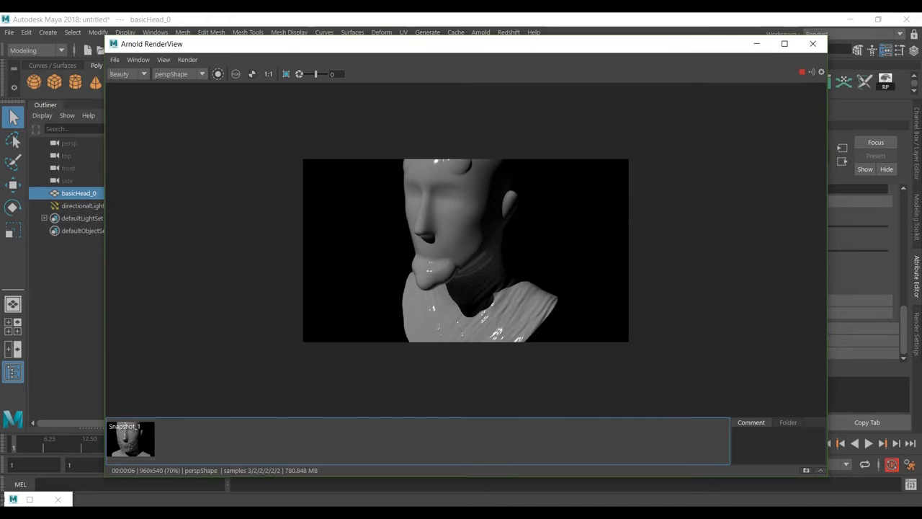
scroll(466, 250, up, 1)
drag(432, 43, 324, 40)
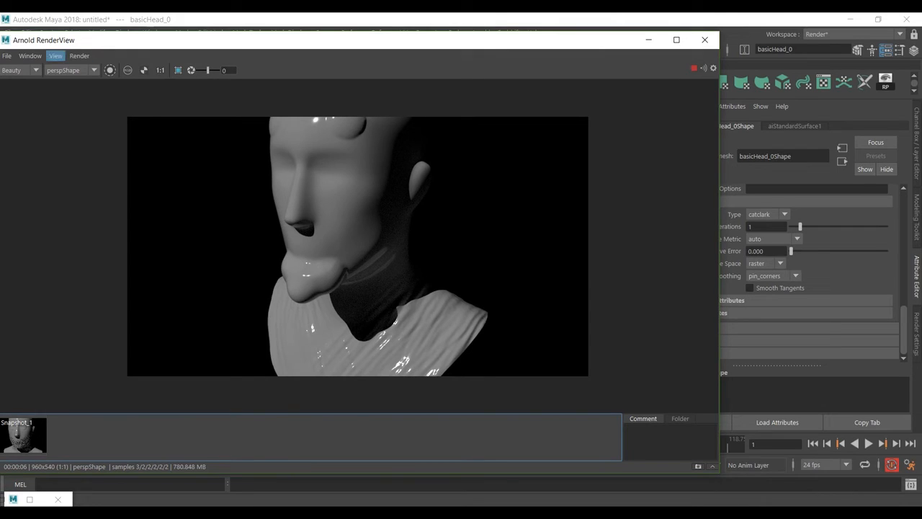
- Switch the render's debug shading to Wireframe
click(29, 55)
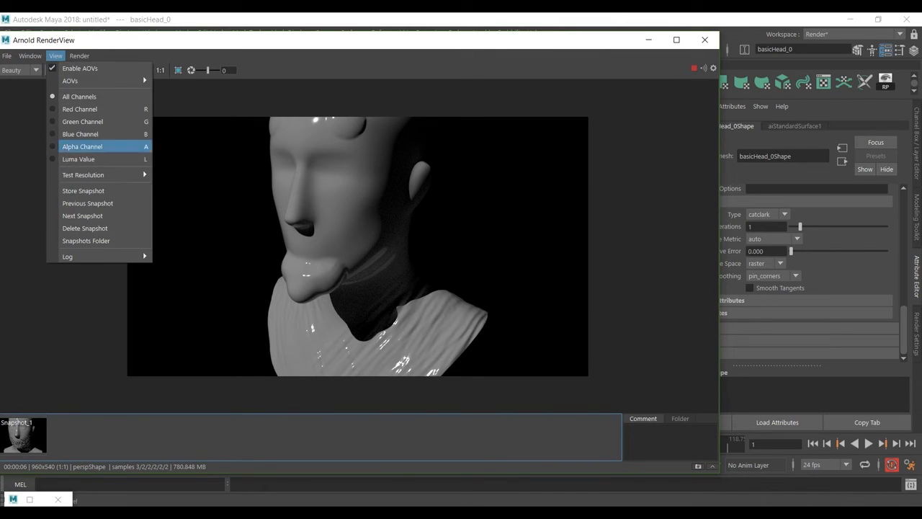
mouse_move(56, 56)
mouse_move(101, 257)
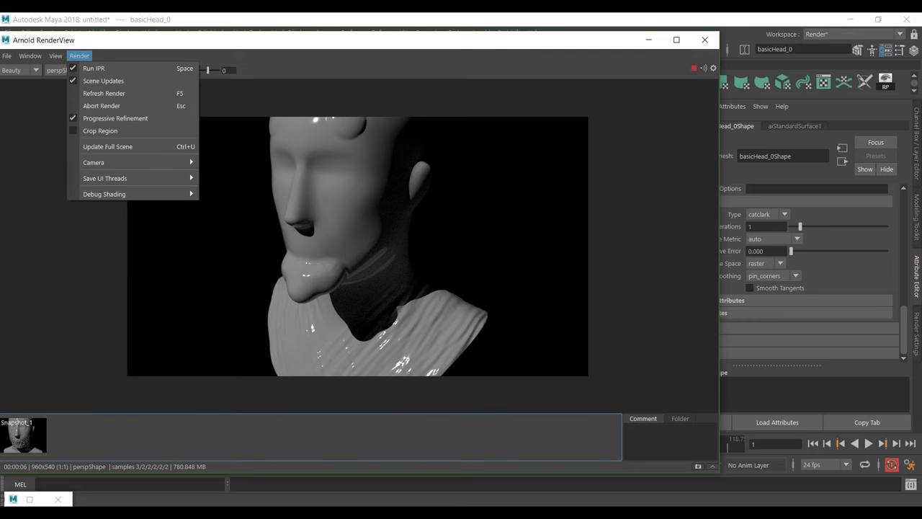
mouse_move(108, 194)
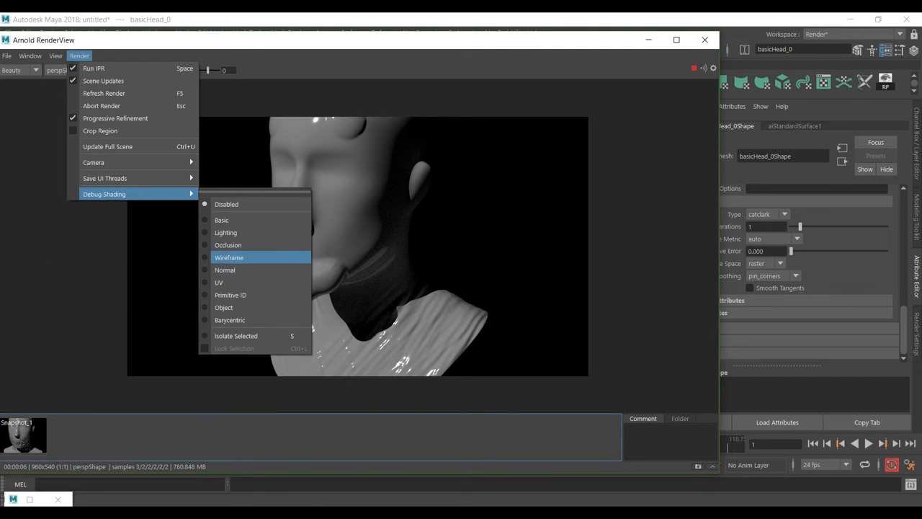
click(238, 257)
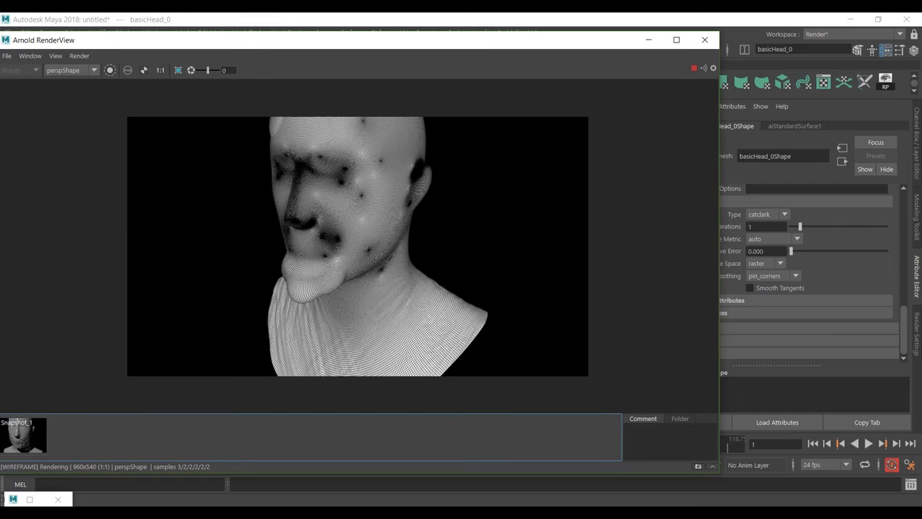
- Set the mesh's Arnold subdivision iterations to 0 and inspect the wireframe render up close
double_click(761, 227)
text(0)
key(Return)
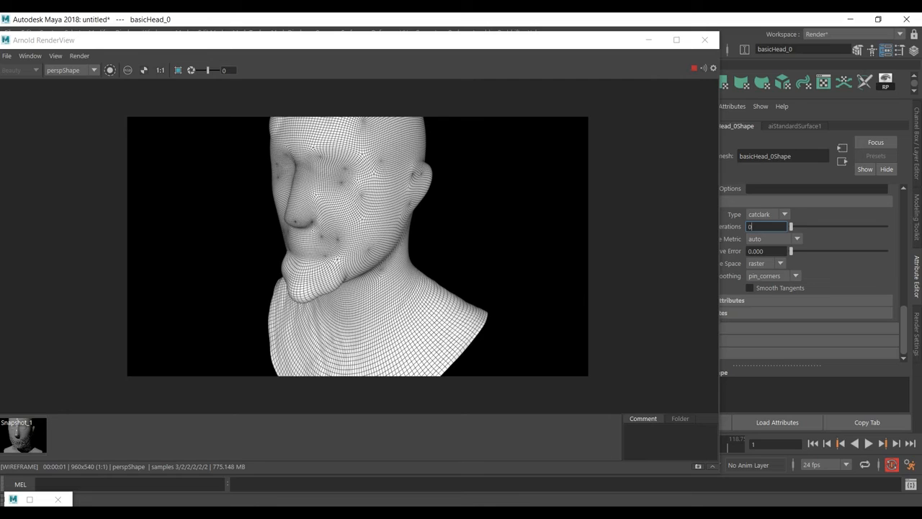
scroll(347, 245, up, 5)
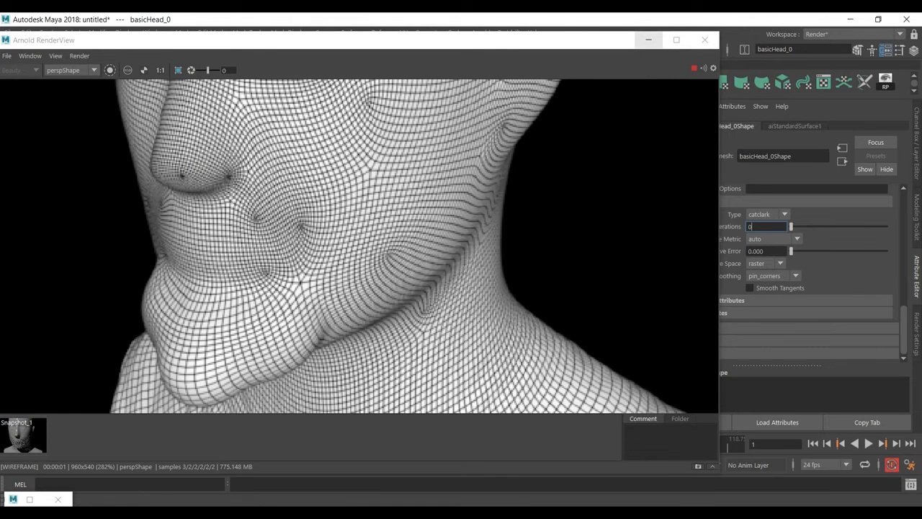
- Compare the density of the head's viewport mesh around the mouth and jaw with the wireframe render
click(647, 40)
scroll(409, 277, up, 5)
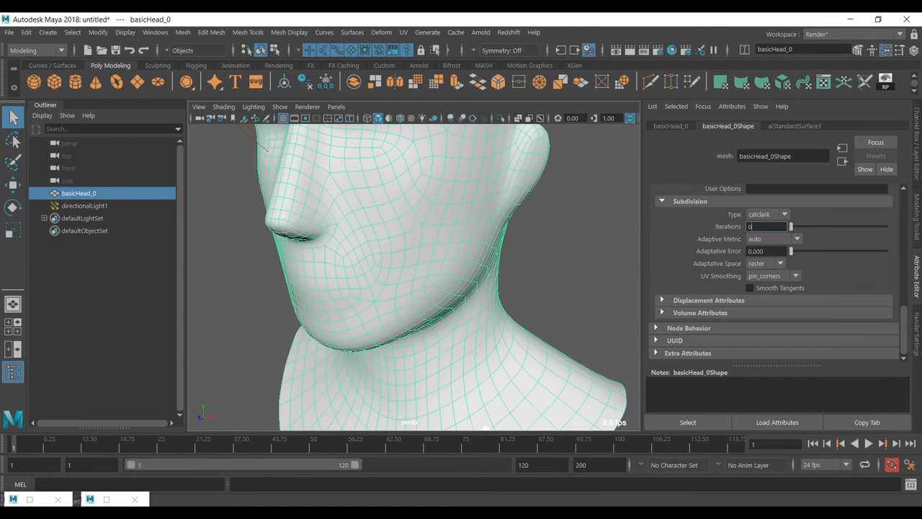
scroll(409, 277, up, 3)
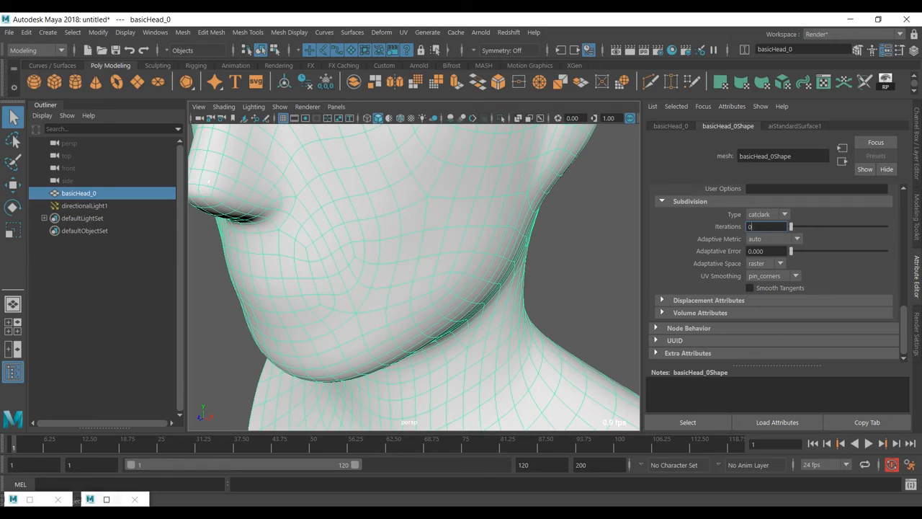
click(107, 499)
scroll(461, 252, up, 2)
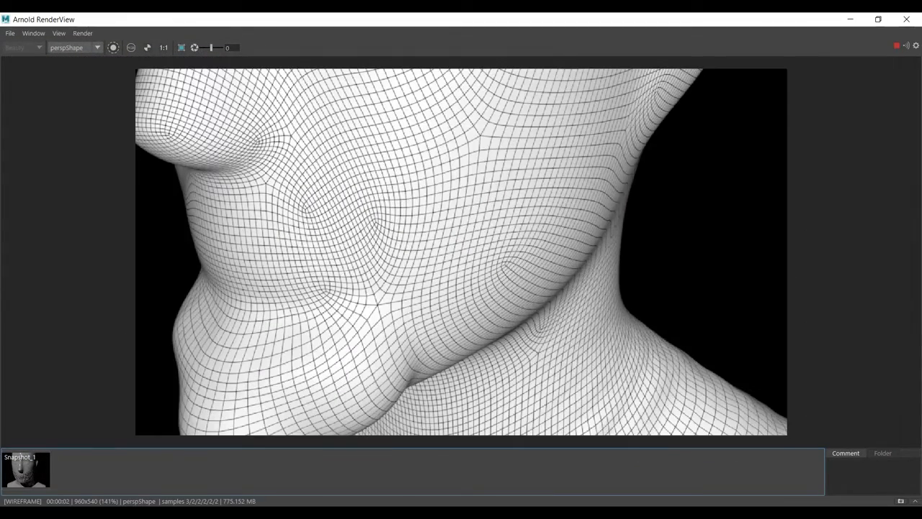
- Close Arnold RenderView and set the mesh's Arnold subdivision iterations to 3
drag(648, 20, 562, 100)
click(762, 99)
double_click(751, 226)
text(3)
key(Return)
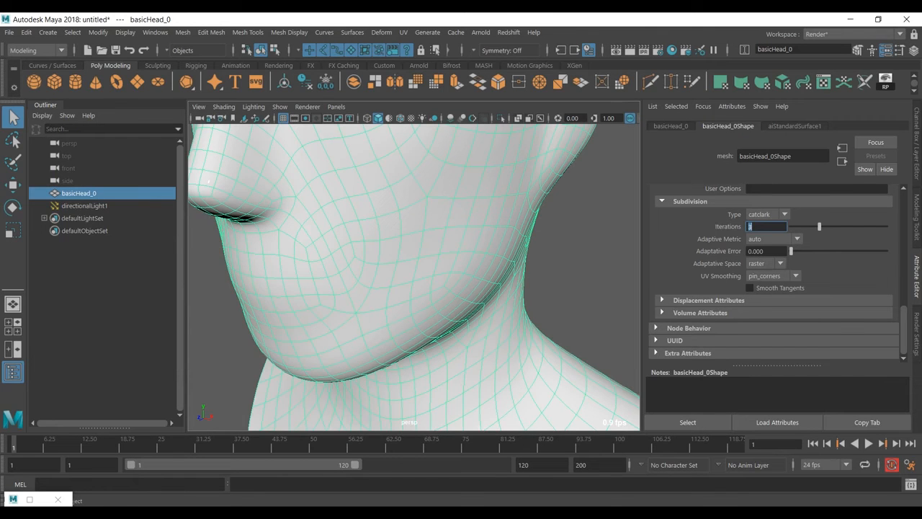
- Render the head again in Arnold RenderView with debug shading disabled
click(481, 32)
click(497, 54)
click(136, 115)
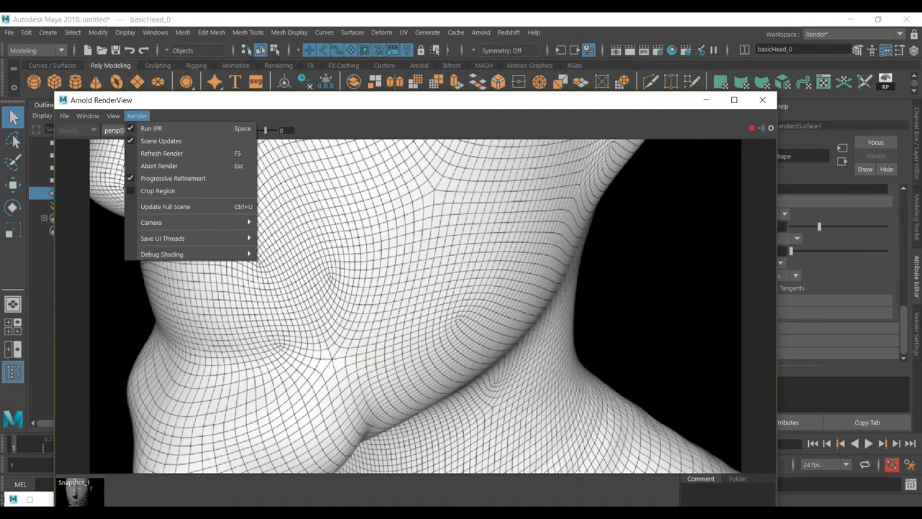
mouse_move(162, 253)
click(285, 264)
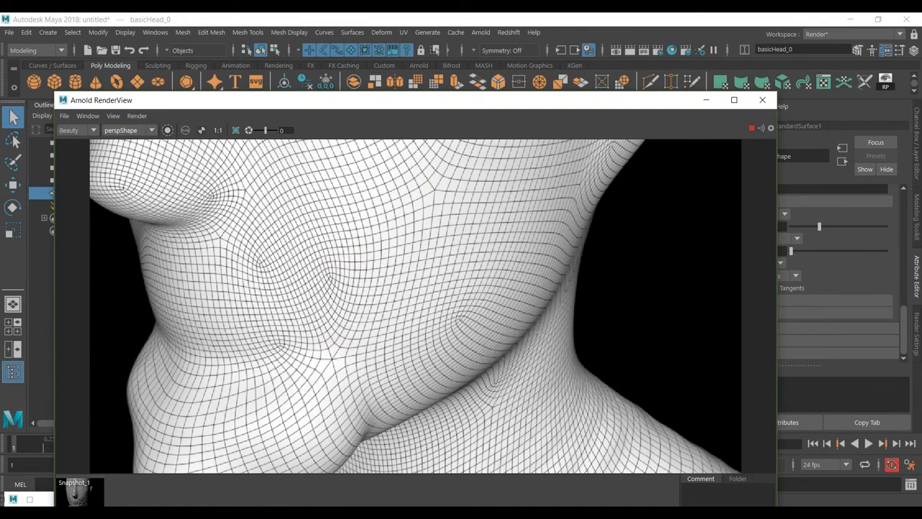
- Restore the Arnold RenderView window to a smaller size and move it so the head in the viewport is uncovered
drag(317, 100, 353, 13)
scroll(461, 252, down, 2)
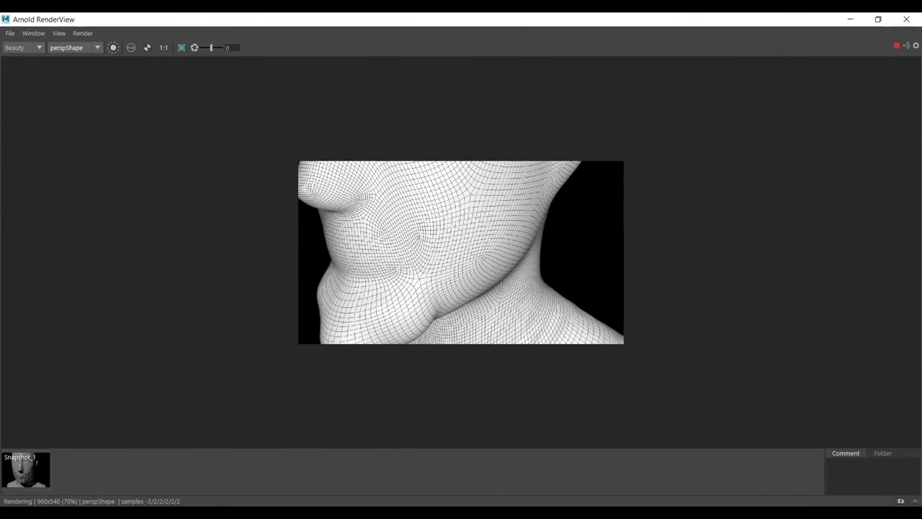
scroll(461, 252, up, 1)
drag(814, 19, 831, 94)
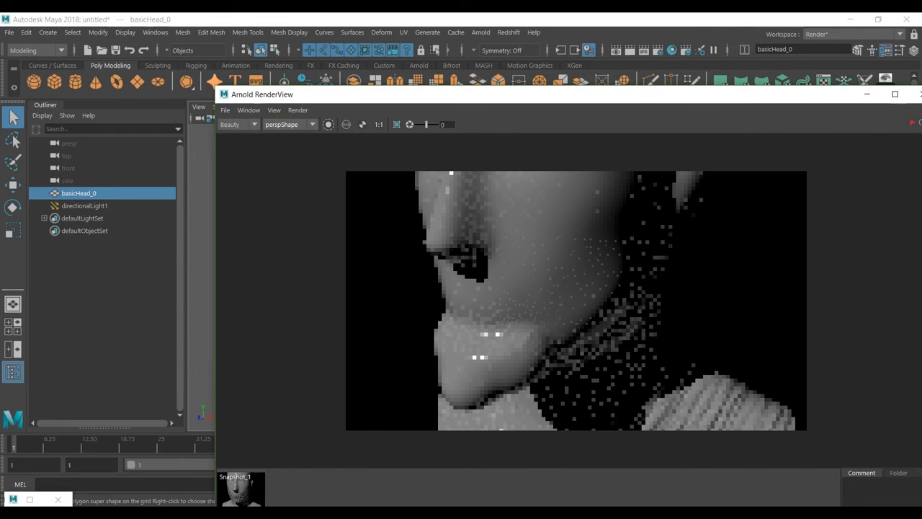
click(214, 81)
drag(215, 86, 455, 165)
drag(559, 174, 565, 91)
scroll(648, 249, down, 5)
scroll(361, 281, down, 3)
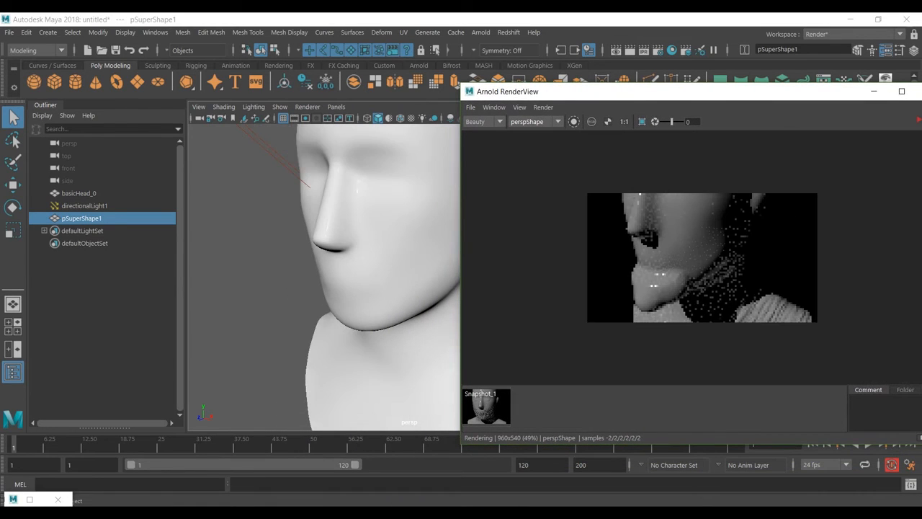
scroll(360, 281, up, 3)
drag(601, 92, 509, 89)
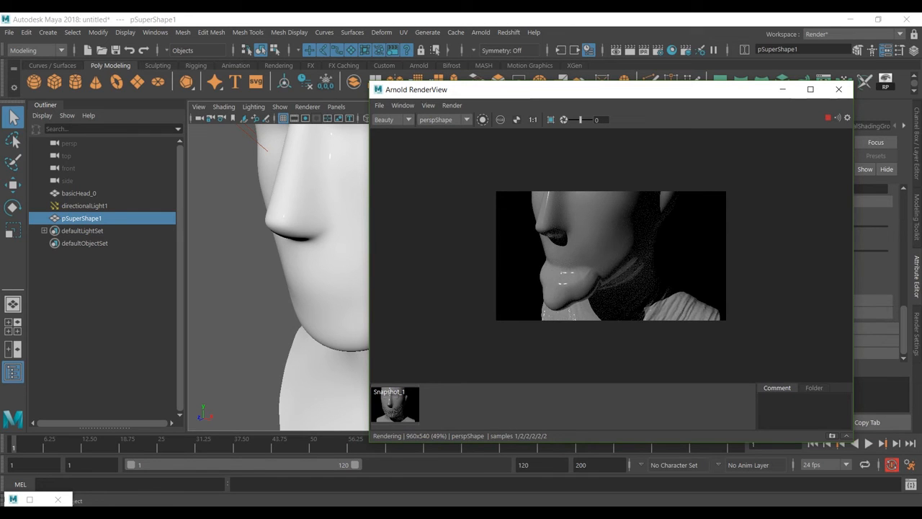
- Examine the displacement on the whole bust, including chin and shoulders, in the live Arnold render
scroll(289, 277, down, 3)
scroll(288, 277, down, 2)
alt+middle_drag(288, 278, 254, 271)
scroll(255, 271, down, 2)
alt+drag(255, 271, 336, 276)
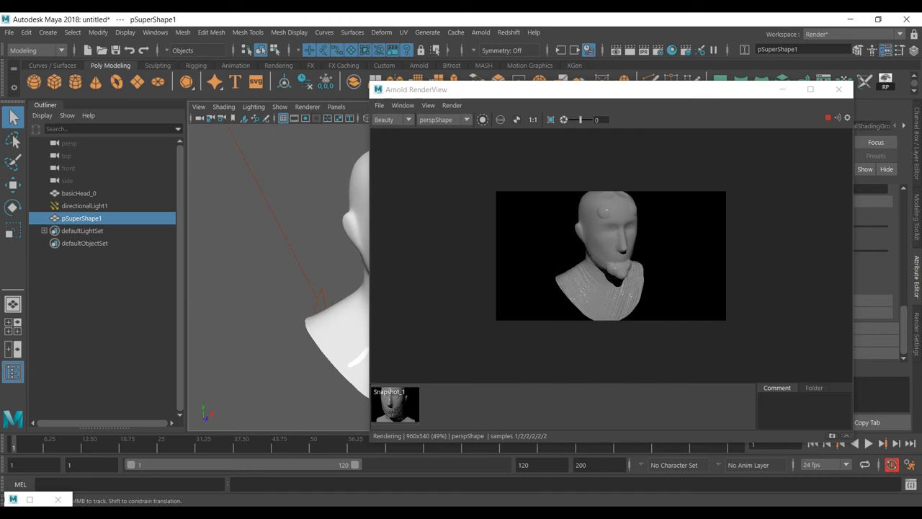
alt+middle_drag(317, 281, 313, 269)
scroll(611, 255, up, 5)
scroll(611, 256, down, 1)
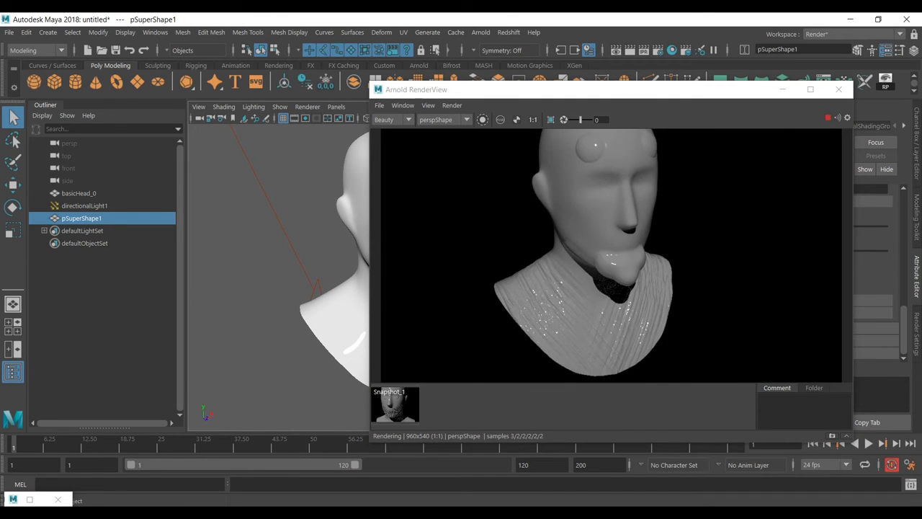
- Inspect the round bumps on the side and crown of the head up close in the live render
mouse_move(237, 274)
alt+mouse_down()
mouse_move(316, 284)
mouse_move(345, 272)
mouse_move(234, 273)
alt+mouse_up()
alt+middle_drag(284, 249, 327, 330)
scroll(277, 277, up, 4)
scroll(309, 303, up, 4)
alt+drag(288, 288, 352, 296)
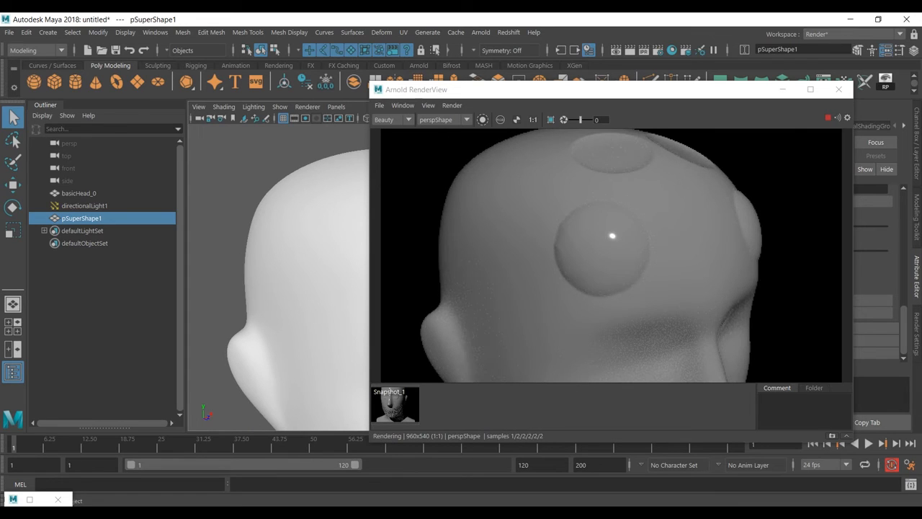
- Uncover the Attribute Editor and set the selected super shape's Arnold subdivision iterations to 3
drag(576, 89, 232, 75)
double_click(763, 226)
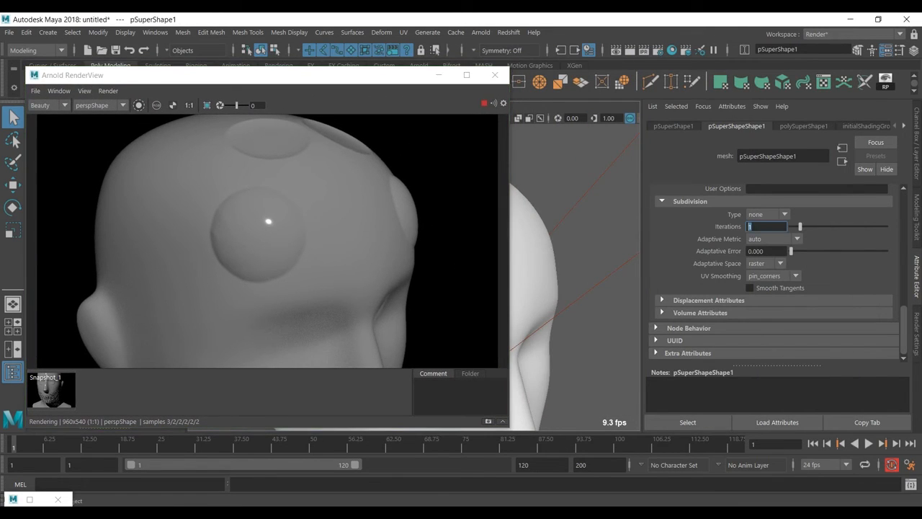
text(3)
key(Return)
- Restart the render in Arnold RenderView and inspect the round bump above the eye up close
click(495, 75)
click(481, 32)
click(511, 66)
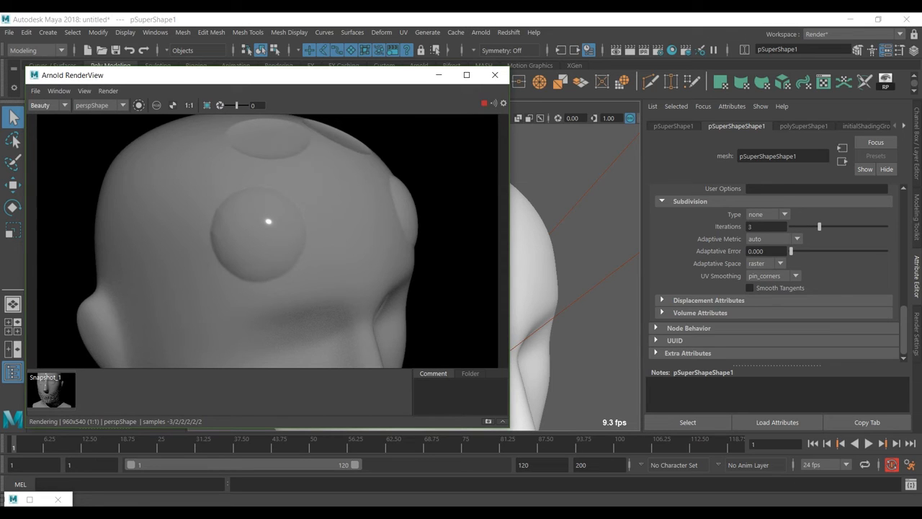
scroll(269, 221, up, 5)
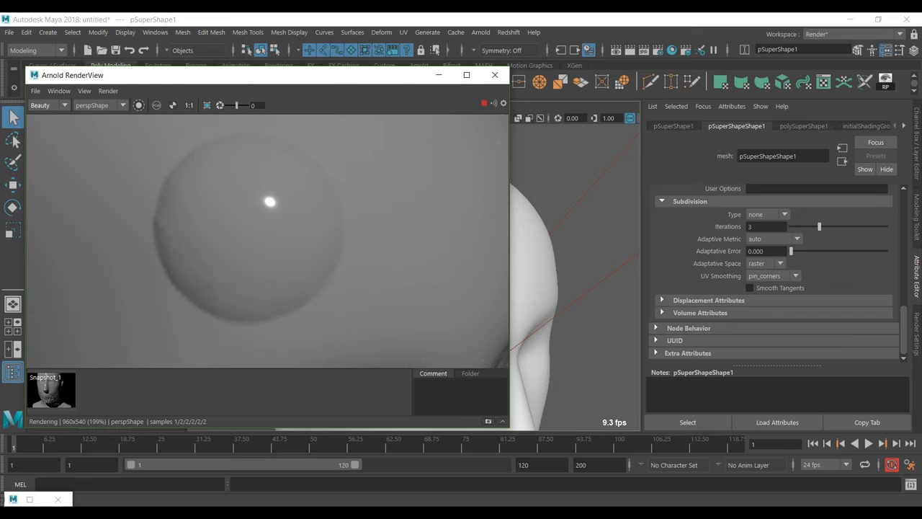
scroll(268, 241, down, 2)
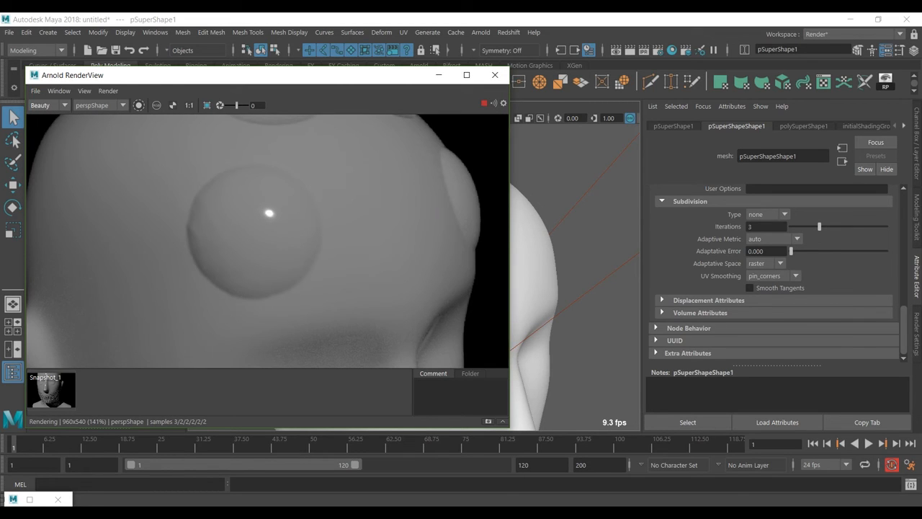
- Examine the head's render with Wireframe debug shading, and disable debug shading again
click(84, 91)
mouse_move(108, 90)
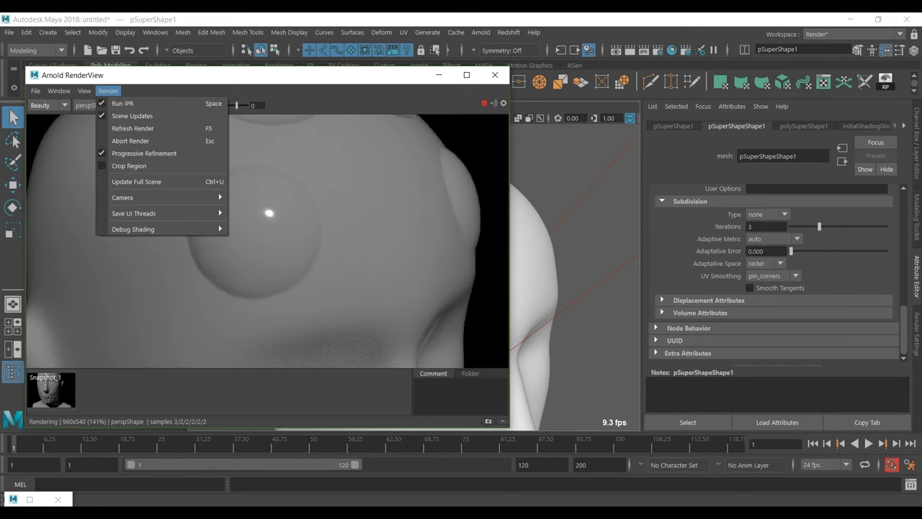
mouse_move(133, 229)
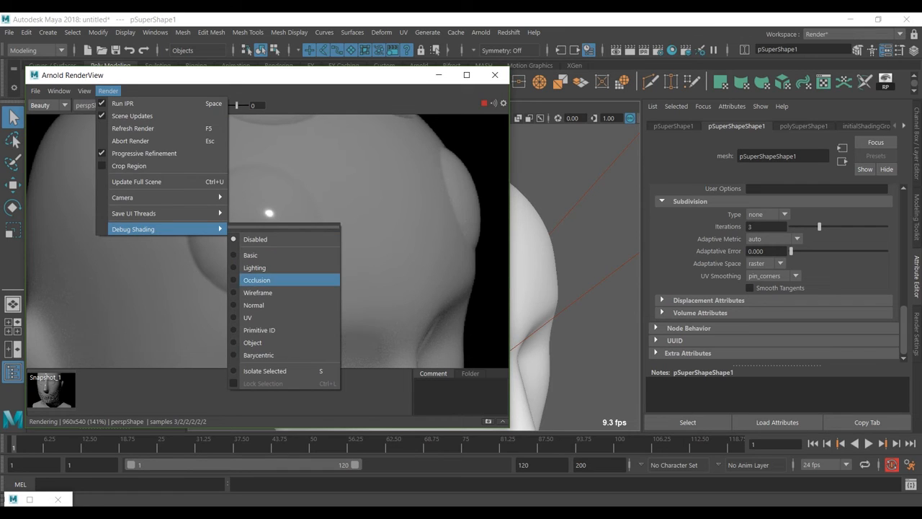
click(257, 292)
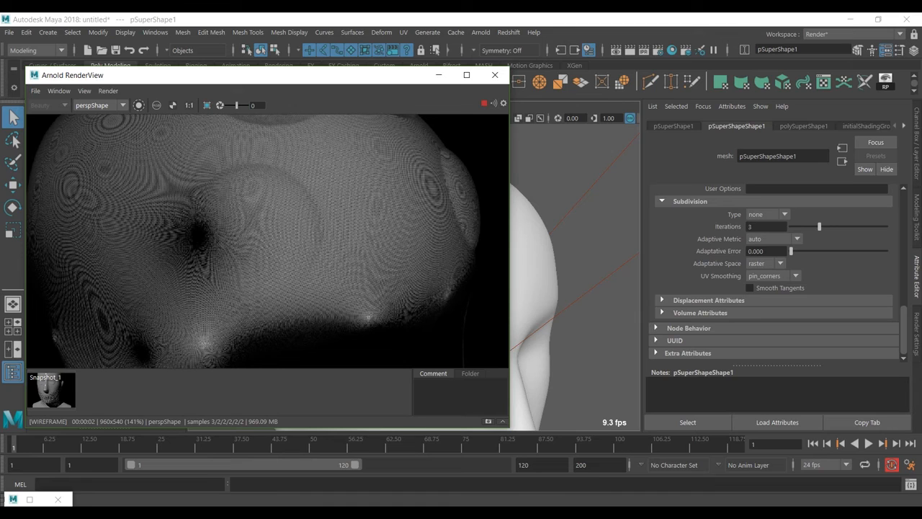
click(108, 91)
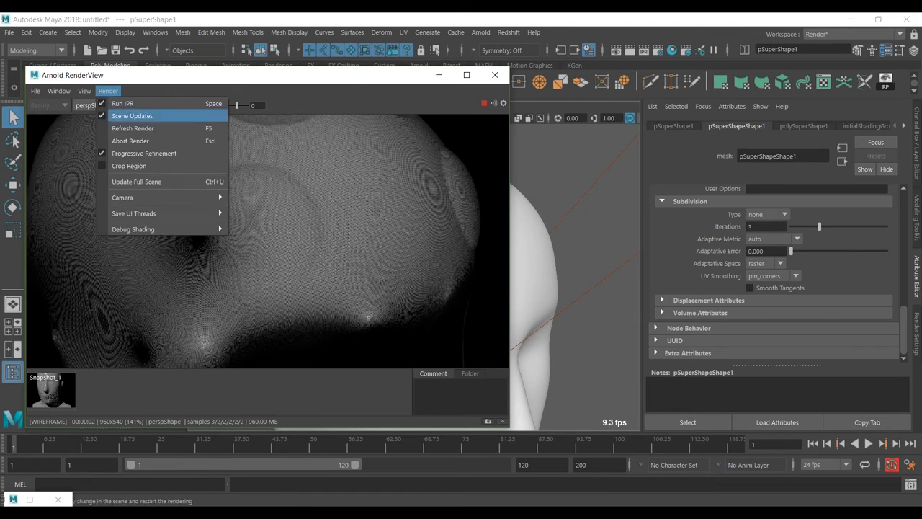
mouse_move(166, 229)
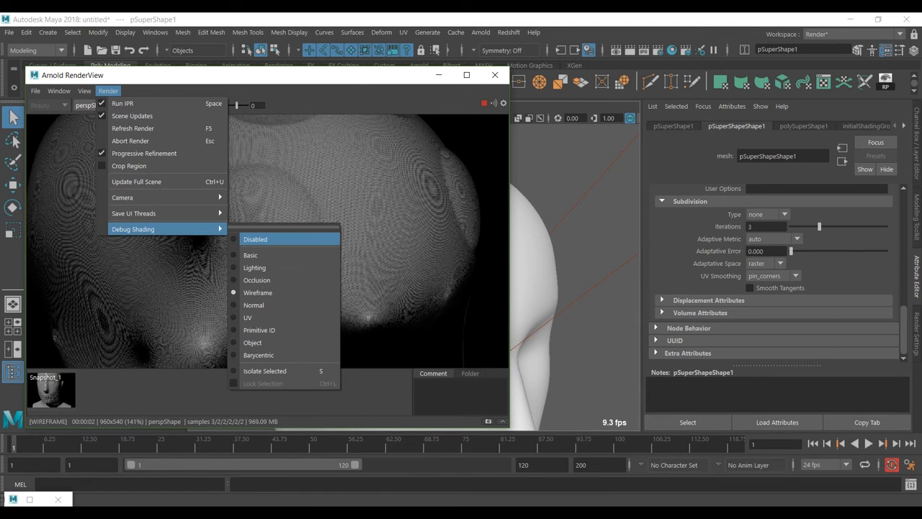
click(255, 239)
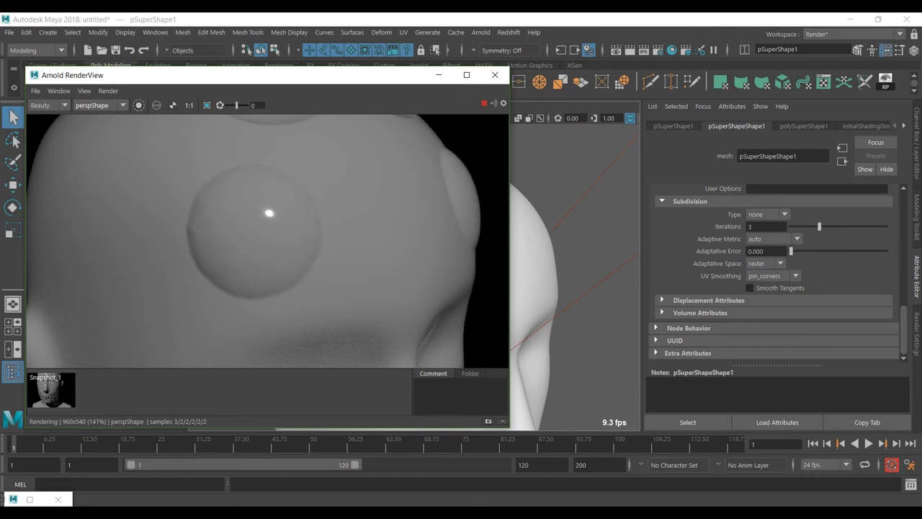
scroll(267, 241, down, 2)
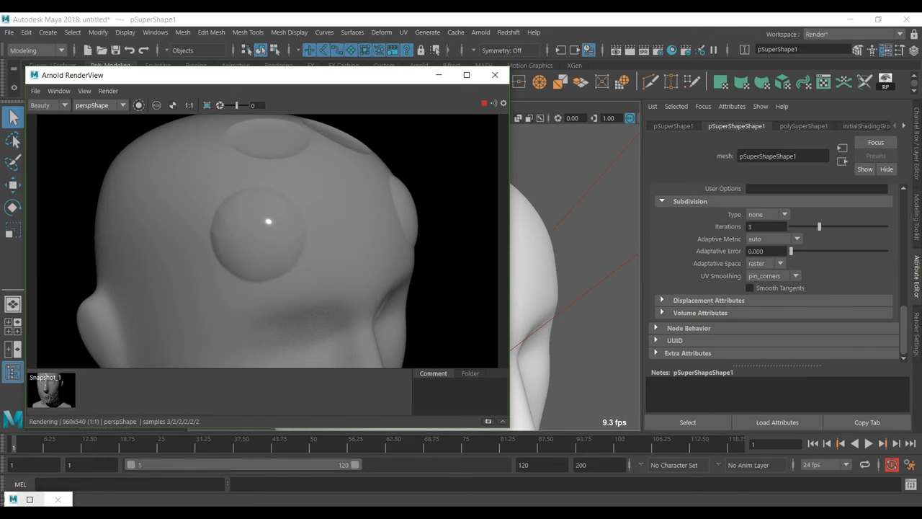
- Enable Auto Bump on the displacement shader in the Hypershade and return to the render
click(29, 499)
click(465, 400)
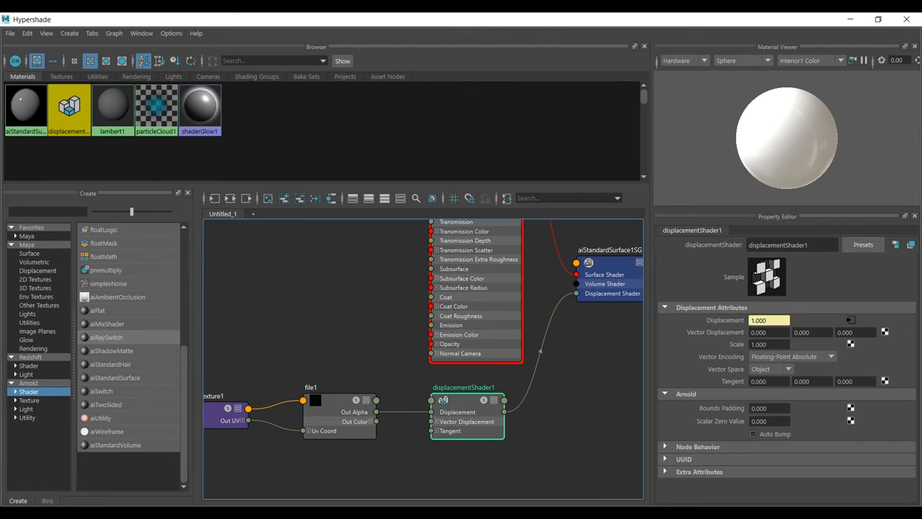
click(753, 433)
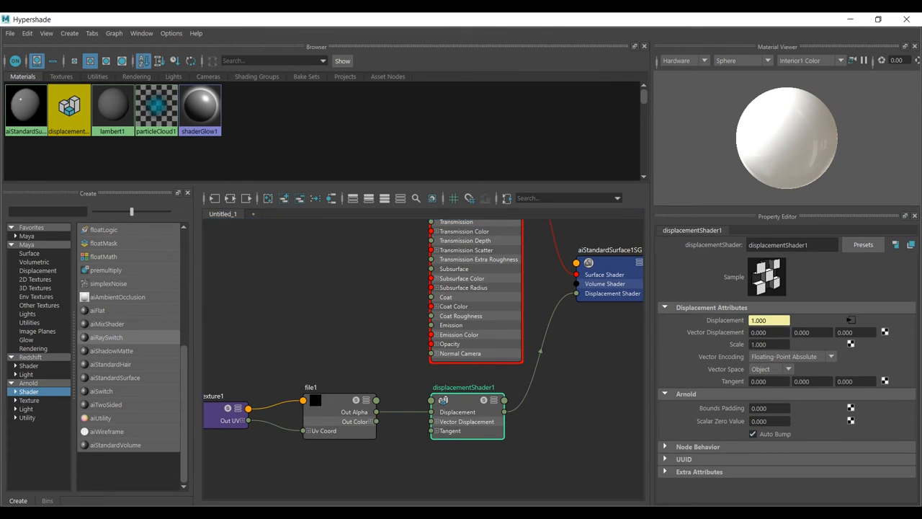
click(850, 19)
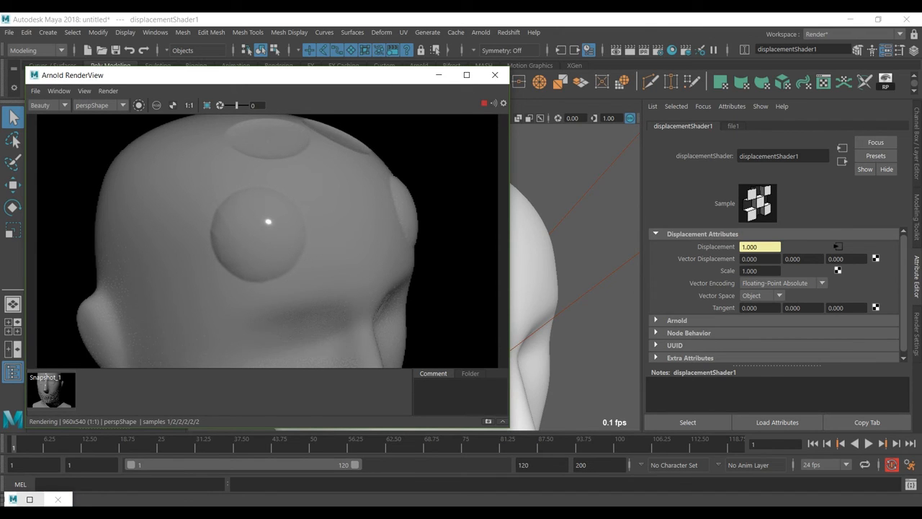
- Set the displacement shader's scale to 2 and restart the render in Arnold RenderView
scroll(575, 288, down, 6)
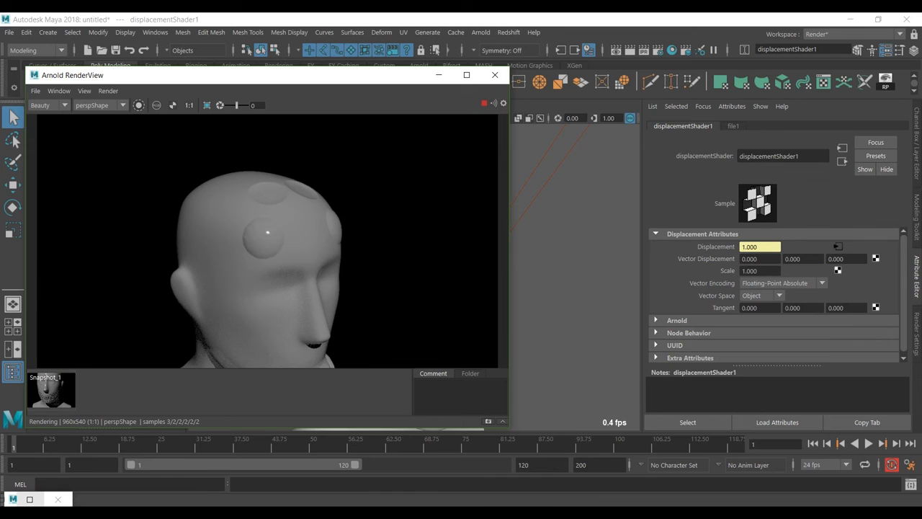
scroll(756, 269, down, 1)
double_click(753, 268)
text(2)
key(Return)
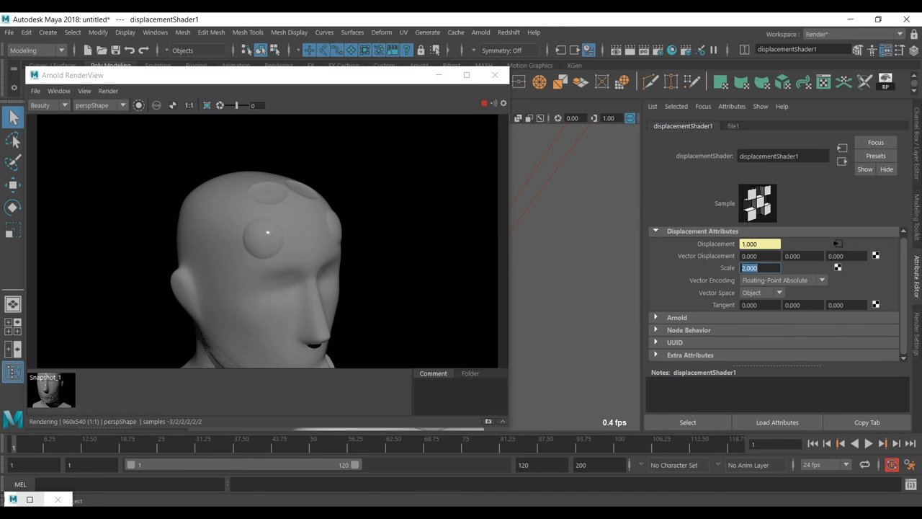
click(494, 75)
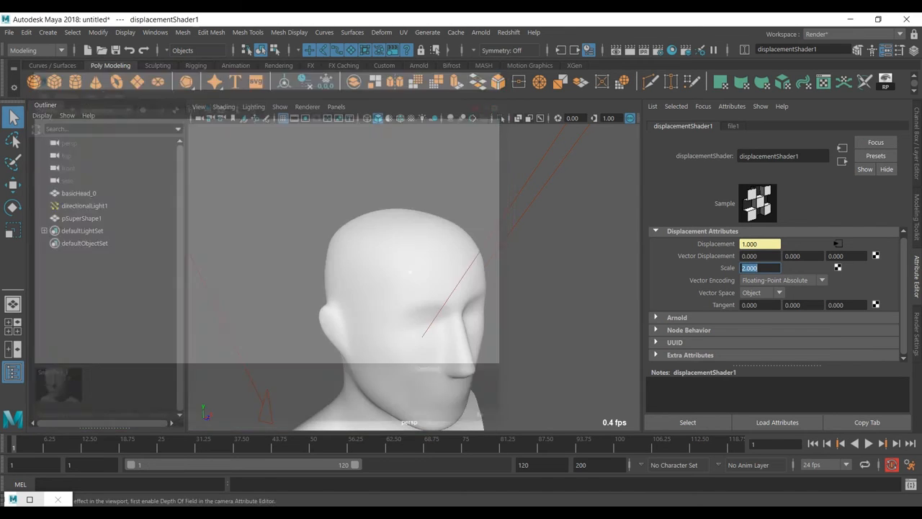
click(480, 32)
click(497, 54)
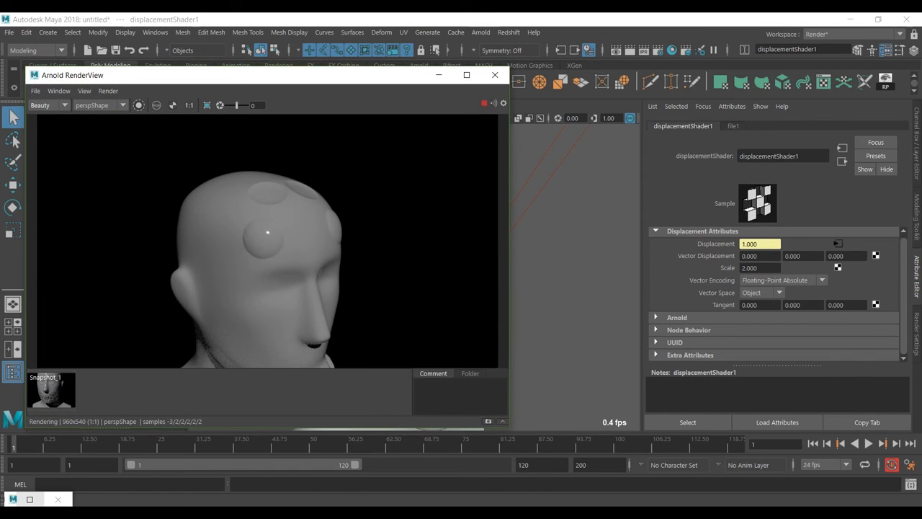
- Set the displacement shader's scale to 5, close Arnold RenderView and turn the head towards the front
drag(761, 268, 740, 268)
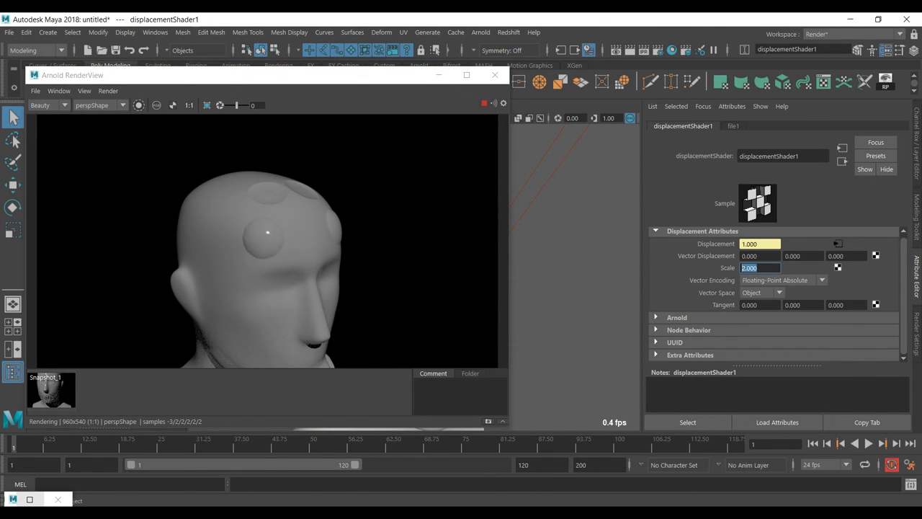
text(5)
key(Return)
click(495, 75)
alt+drag(427, 257, 354, 260)
alt+right_drag(317, 257, 369, 257)
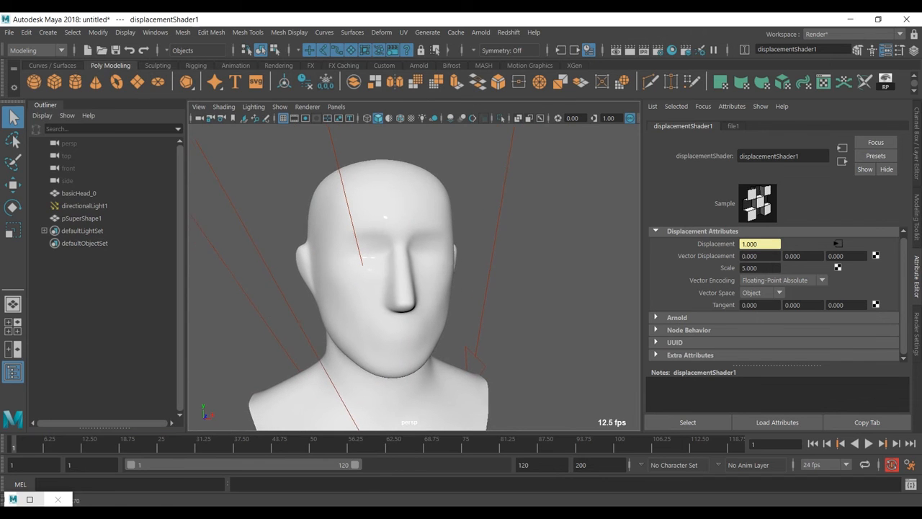
- Check the displacement shader in the Hypershade, then render the head again and examine the displacement on the whole bust
click(30, 499)
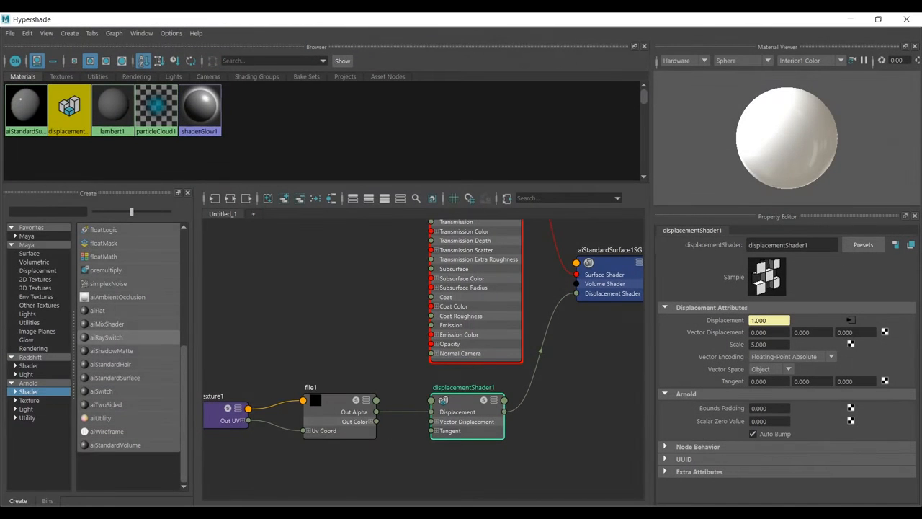
click(850, 20)
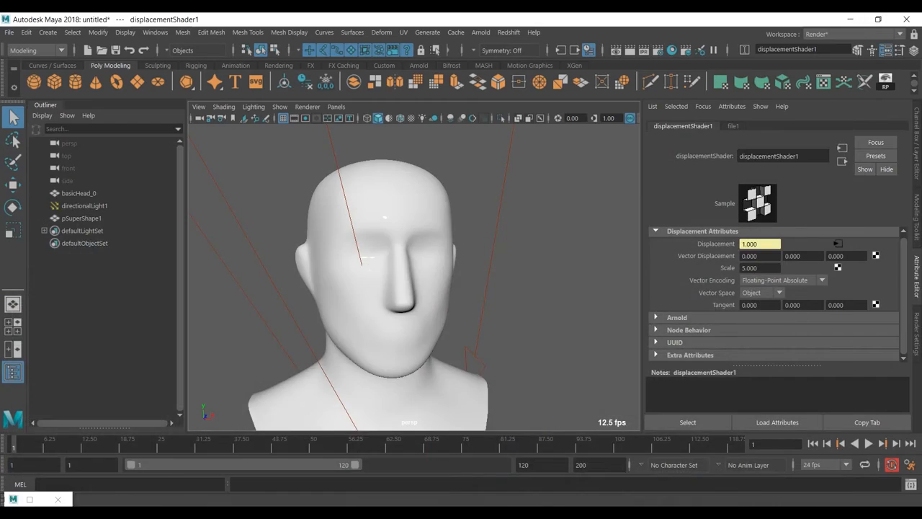
click(481, 31)
click(495, 54)
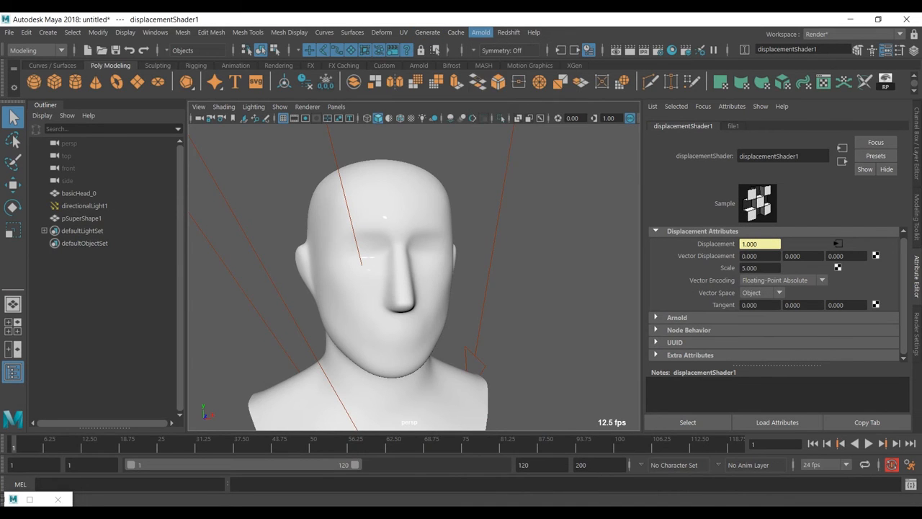
scroll(267, 242, down, 2)
scroll(268, 241, up, 4)
scroll(267, 241, down, 2)
drag(216, 75, 202, 87)
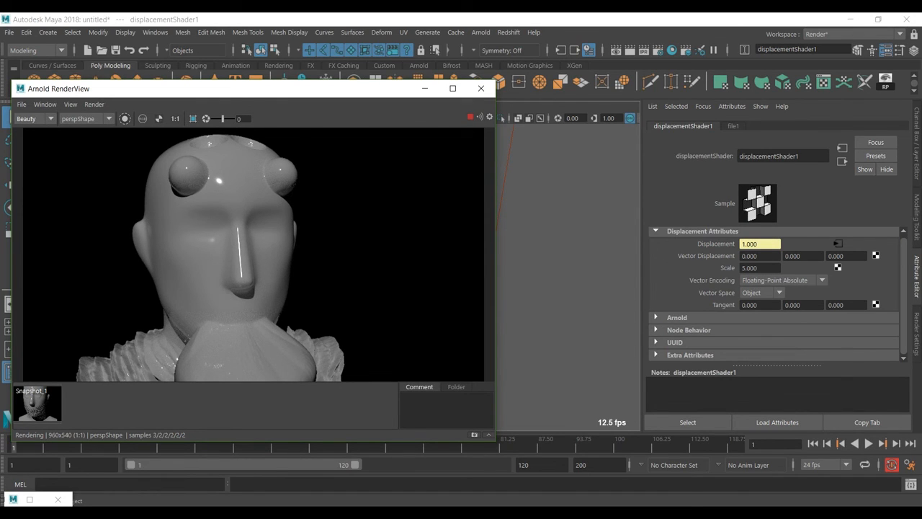
scroll(568, 278, down, 3)
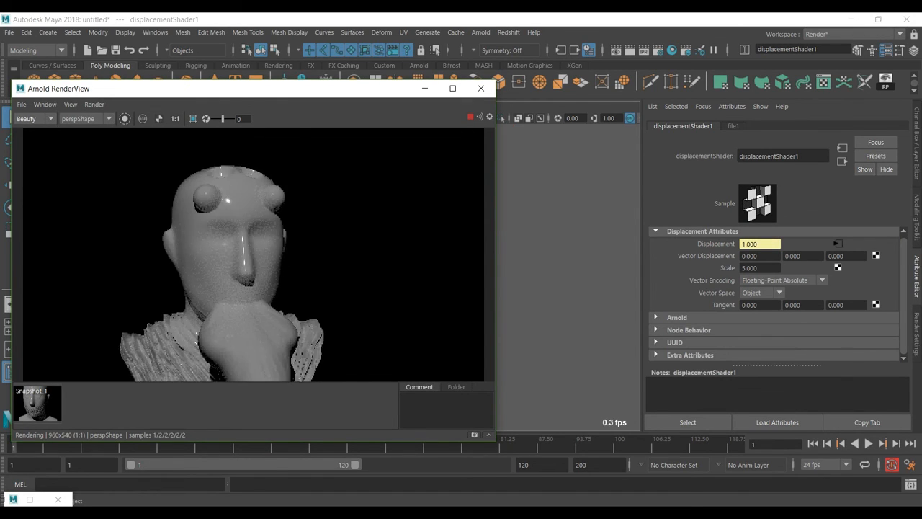
scroll(568, 278, down, 3)
alt+middle_drag(568, 278, 568, 246)
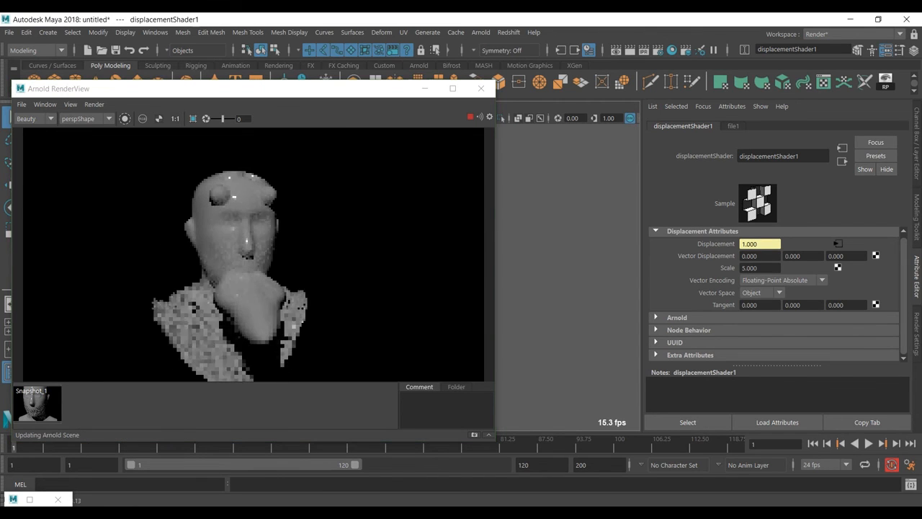
- Set the displacement shader's scale to 2 and refresh the bust's render in Arnold RenderView
double_click(750, 267)
text(2)
key(Return)
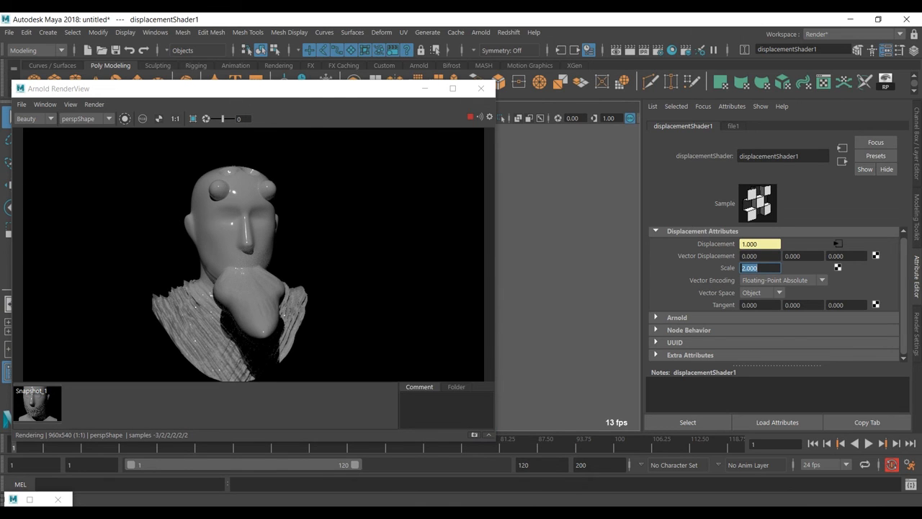
click(94, 104)
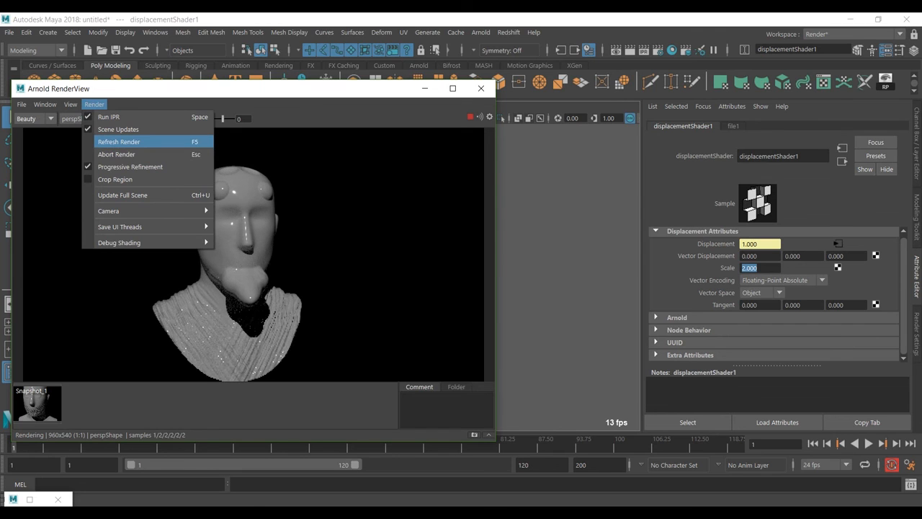
click(119, 142)
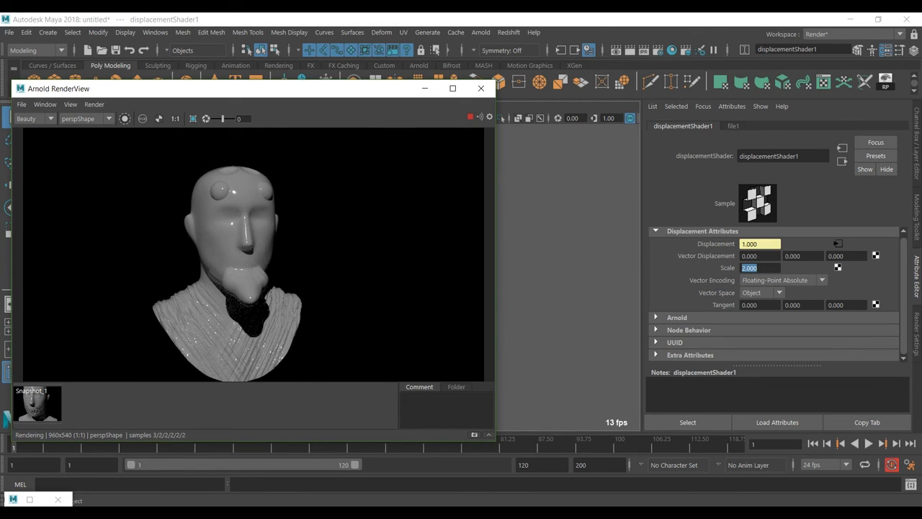
- Try a scale of 1 on the displacement shader to compare its effect in the render
click(759, 268)
text(1)
key(Return)
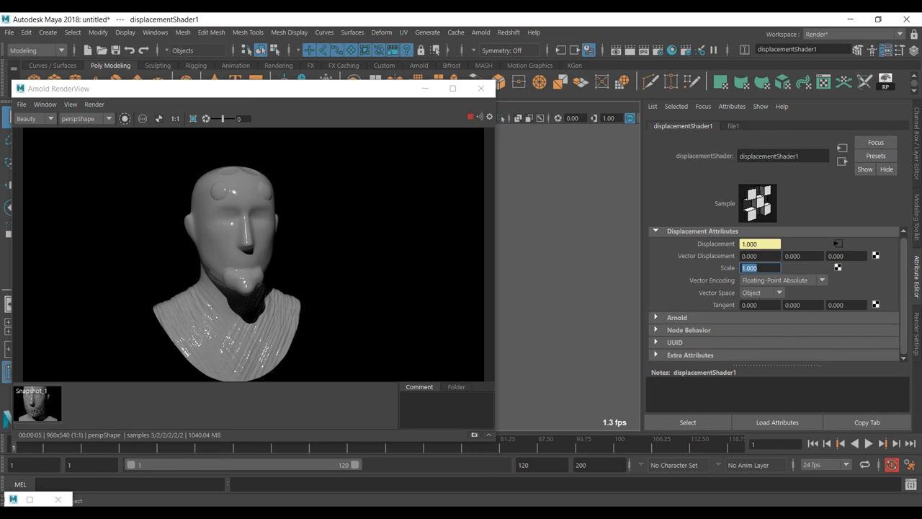
- Return the displacement shader's scale to 2 and refresh the render
text(2)
key(Return)
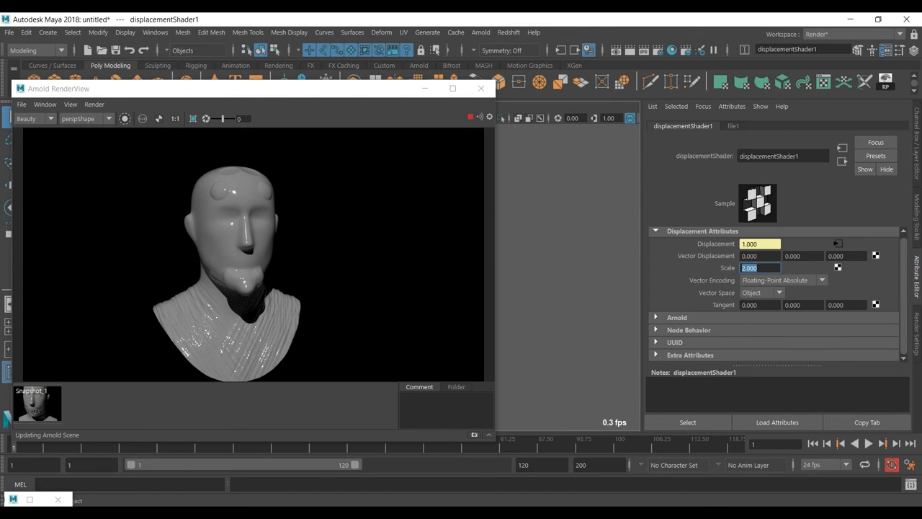
click(95, 105)
click(129, 142)
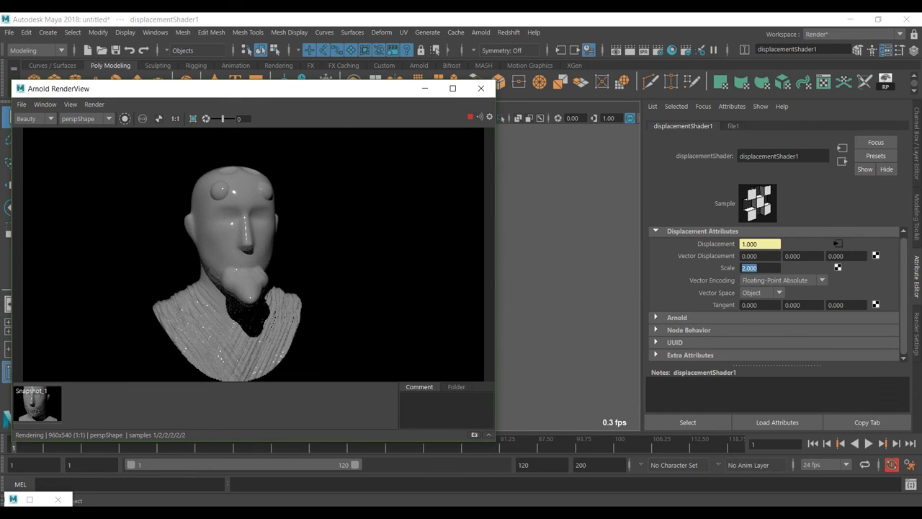
- Set the displacement shader's Scalar Zero Value to 1 in its Arnold attributes and refresh the render to examine the bust up close
click(676, 318)
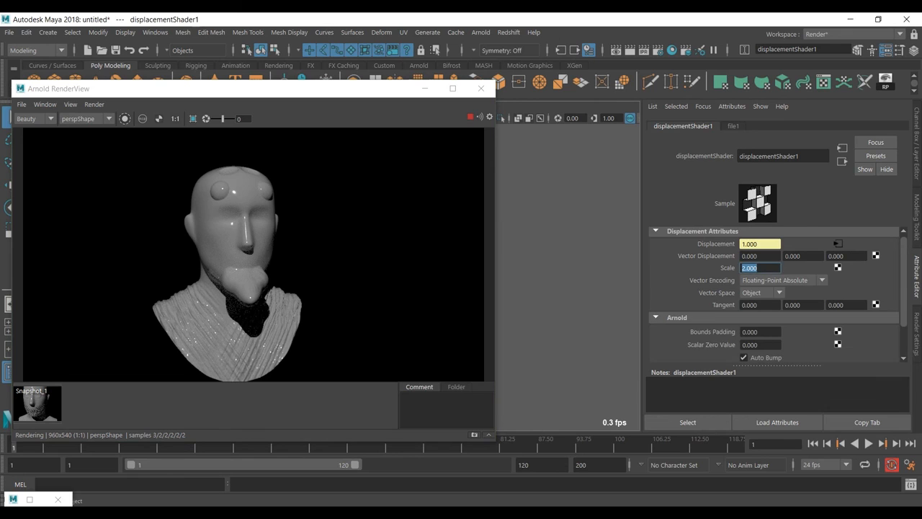
scroll(773, 295, down, 1)
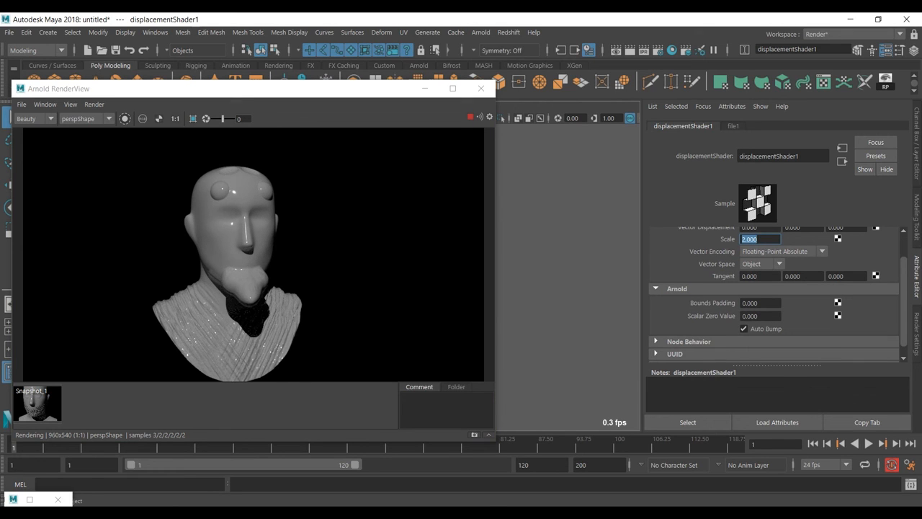
drag(760, 316, 741, 316)
text(1)
key(Return)
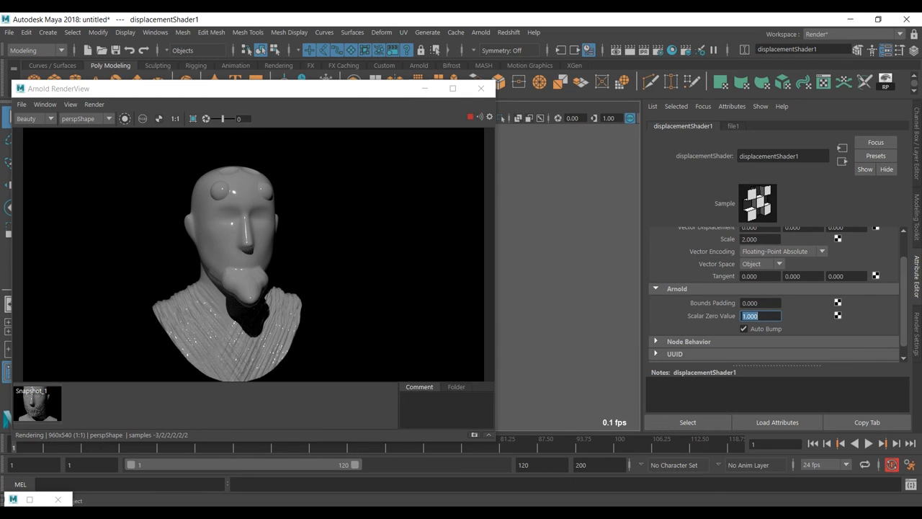
click(95, 105)
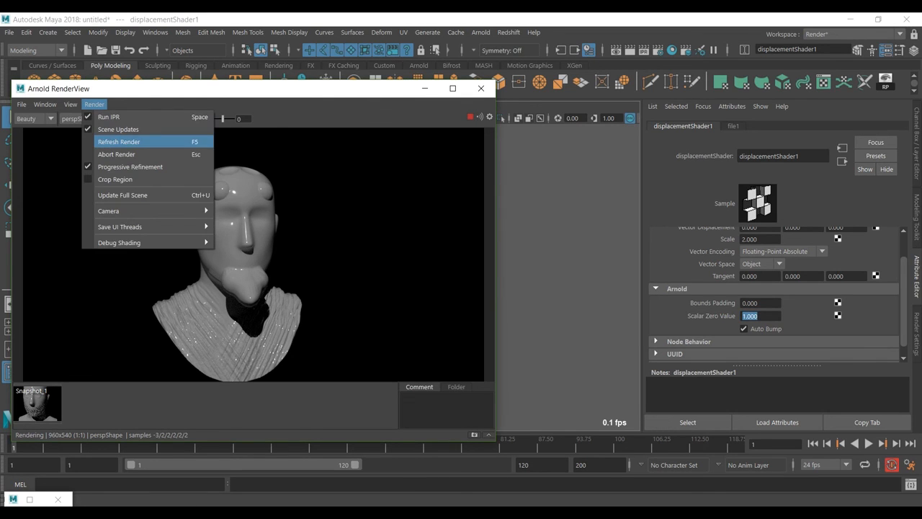
click(119, 142)
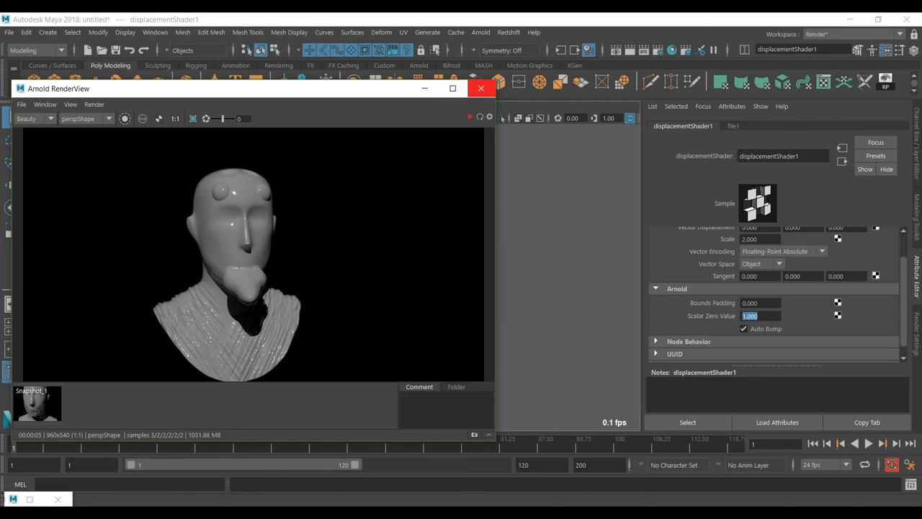
drag(288, 88, 446, 86)
scroll(411, 253, up, 1)
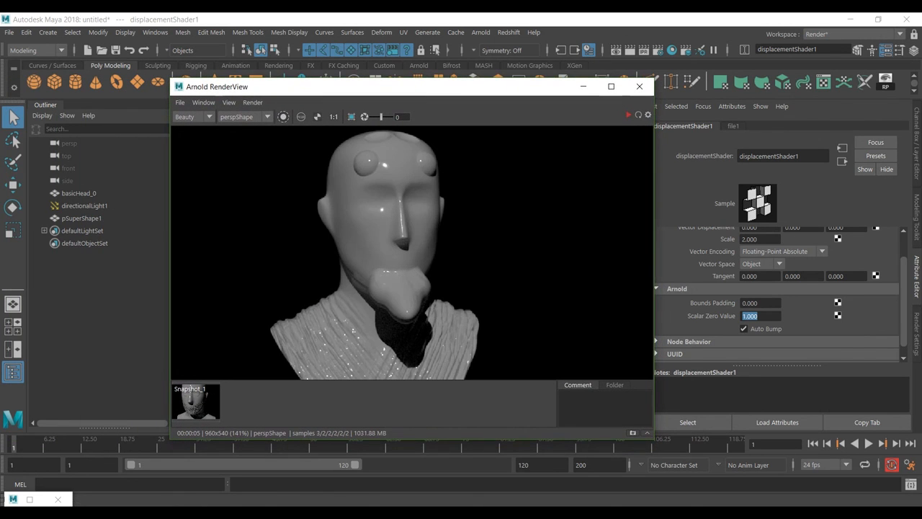